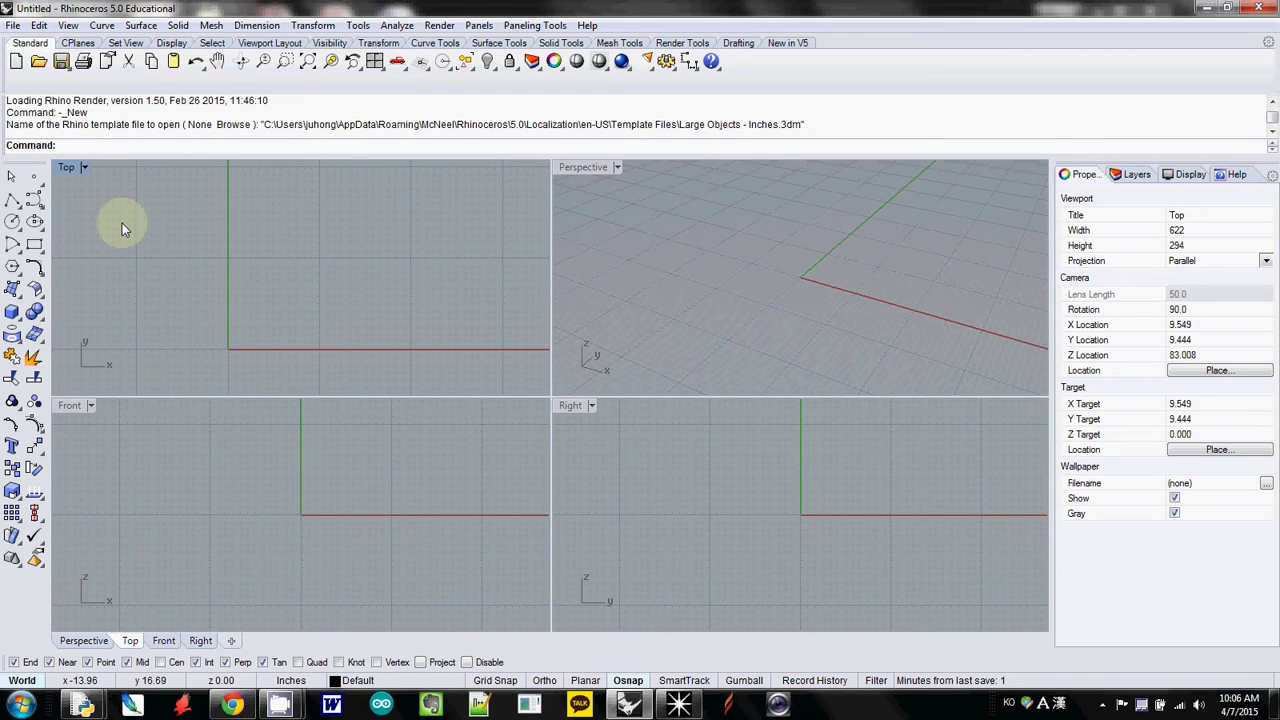
Confirm under Options > Units that the model units are inches, then start the Box tool
right_click_drag(220, 286, 157, 277)
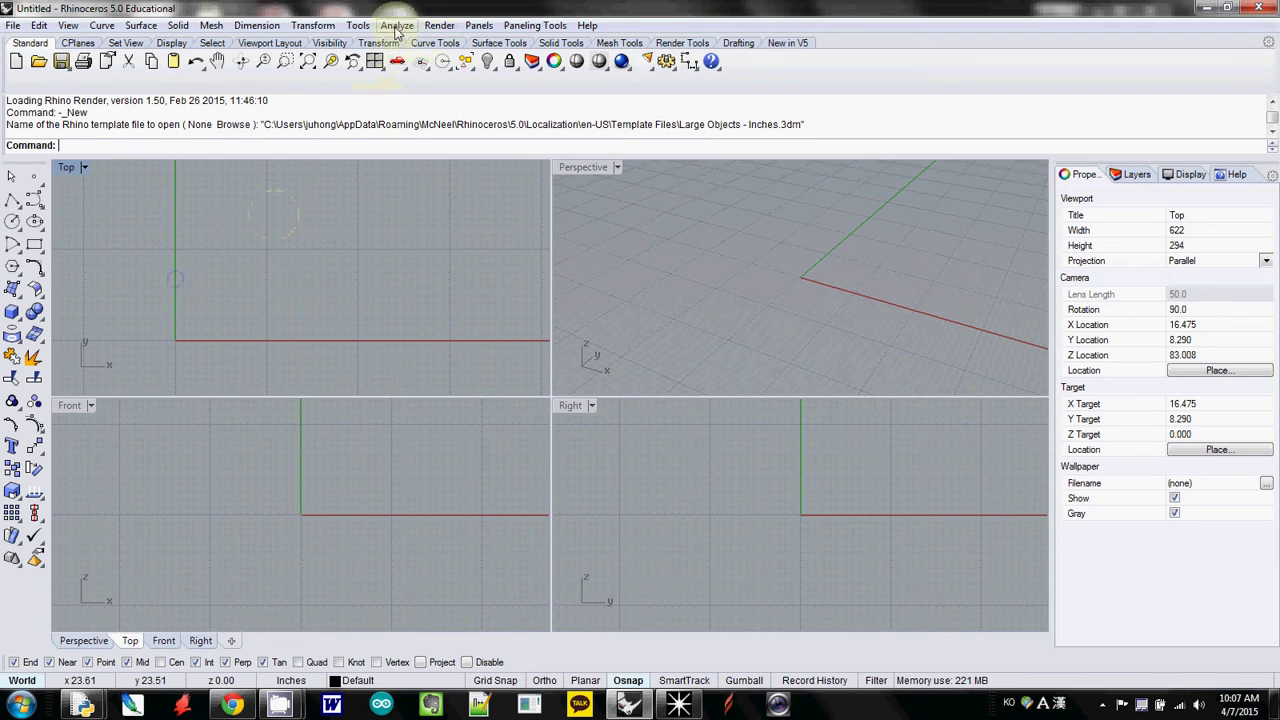
left_click(357, 26)
left_click(398, 364)
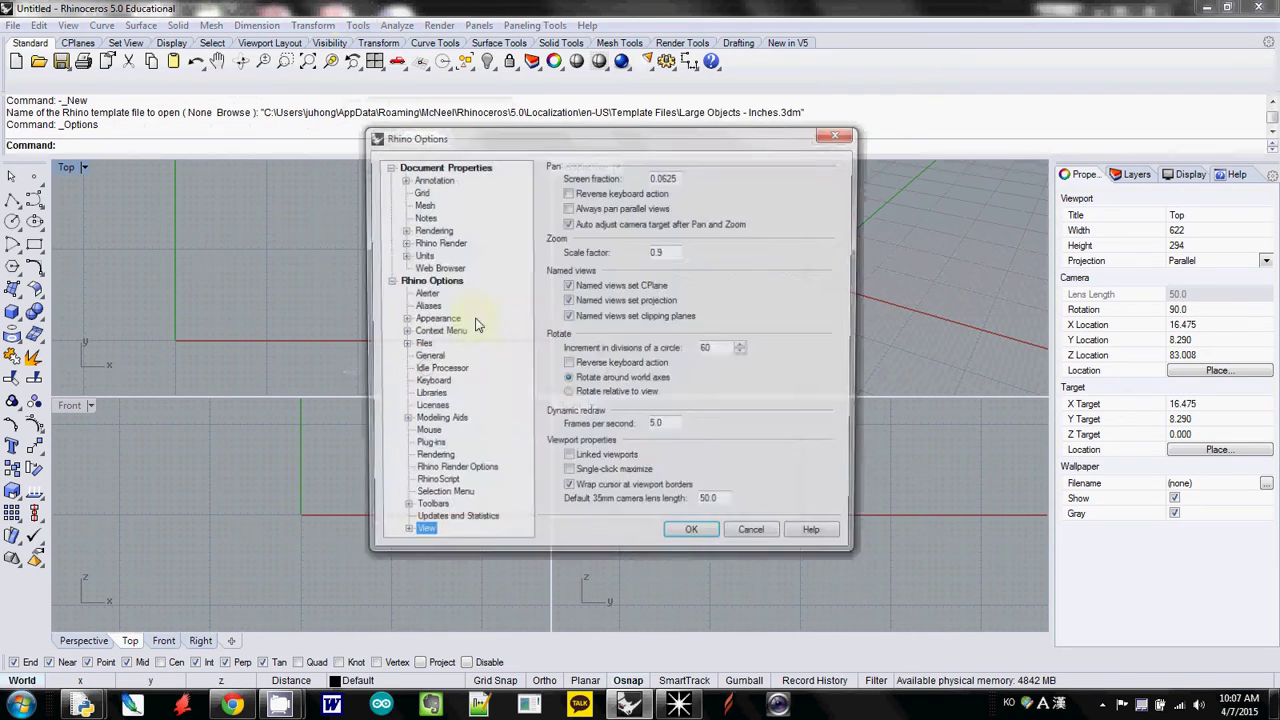
left_click(420, 256)
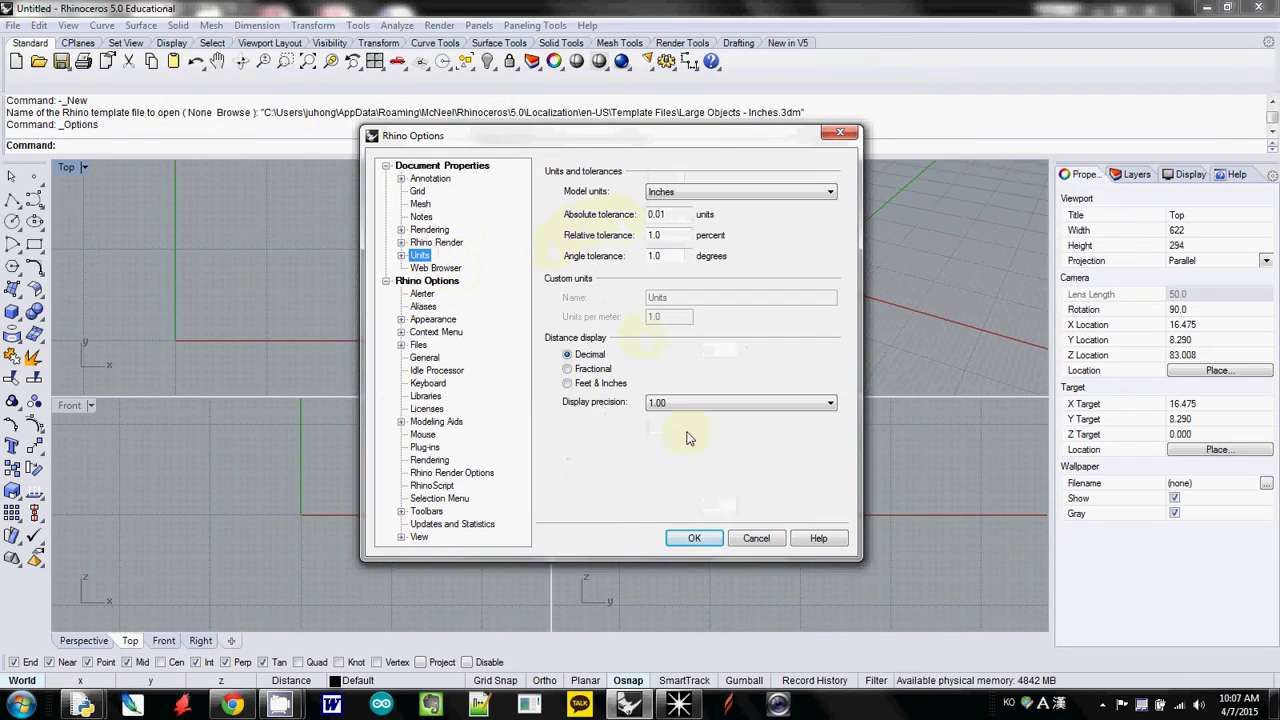
left_click(743, 541)
left_click(13, 311)
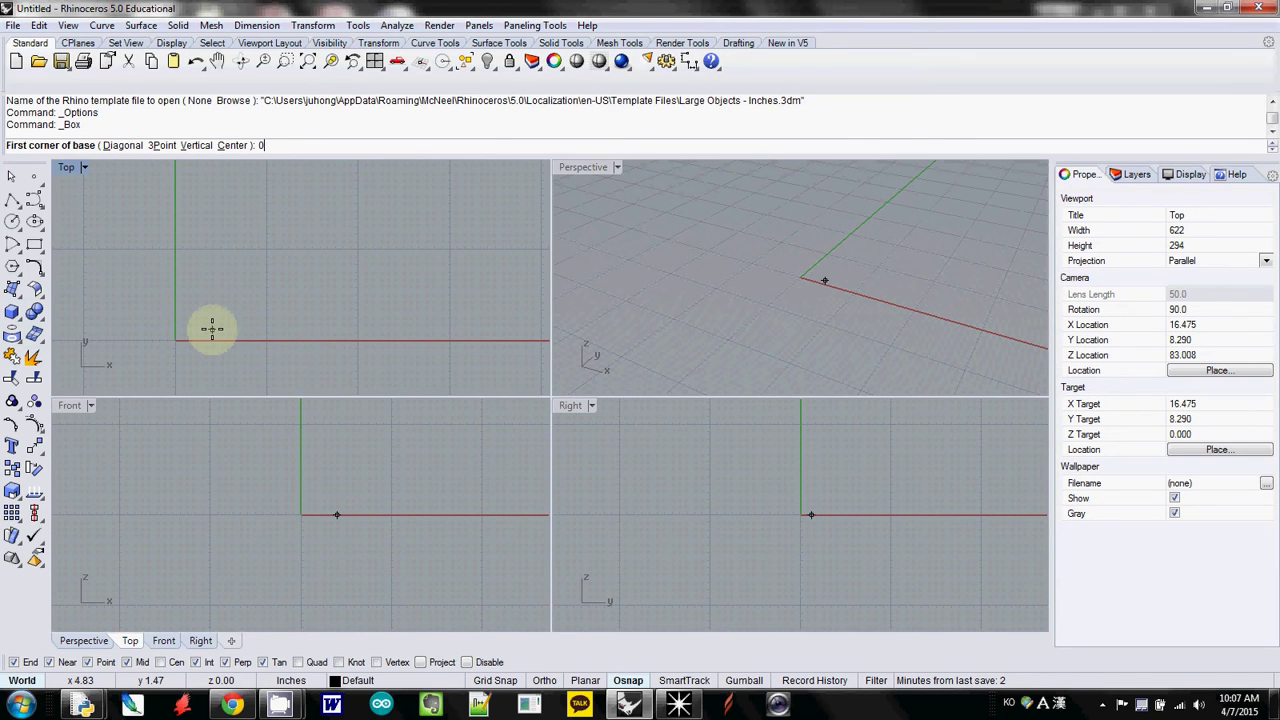
Begin a box at the origin with a 30' by 30' base, then abandon it
key("Return")
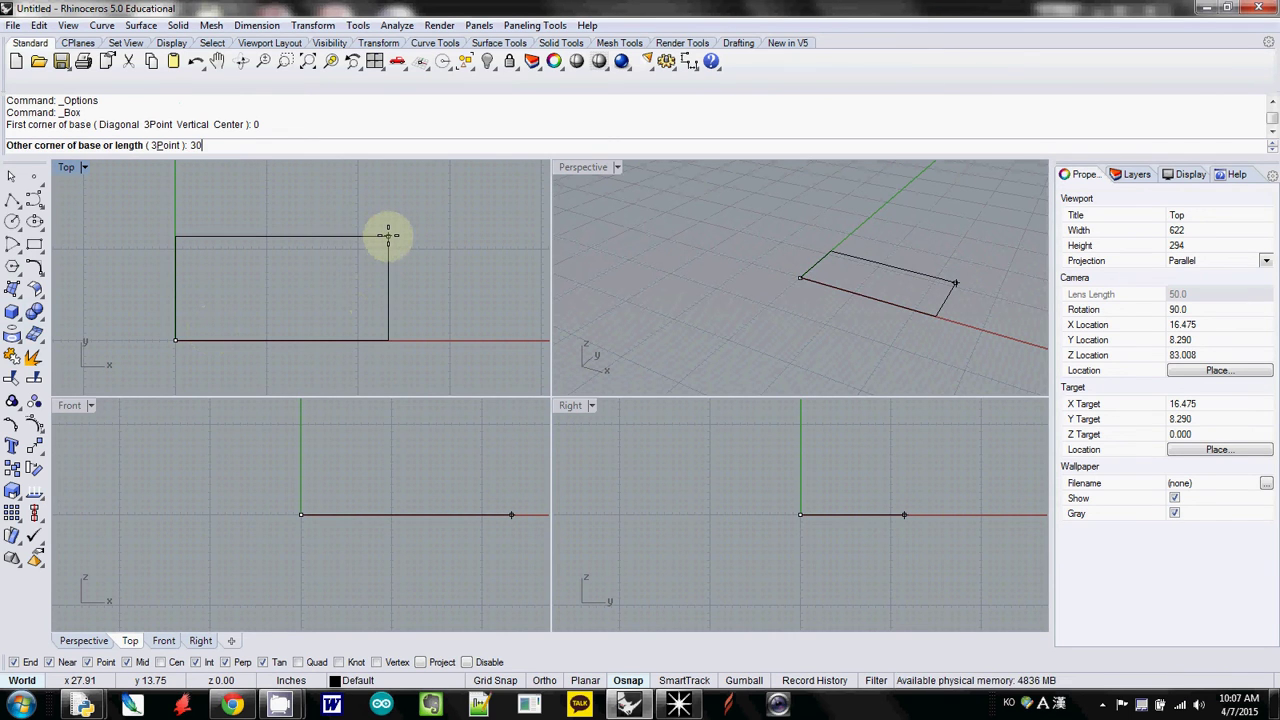
type("30'")
key("Return")
type("30'")
key("Return")
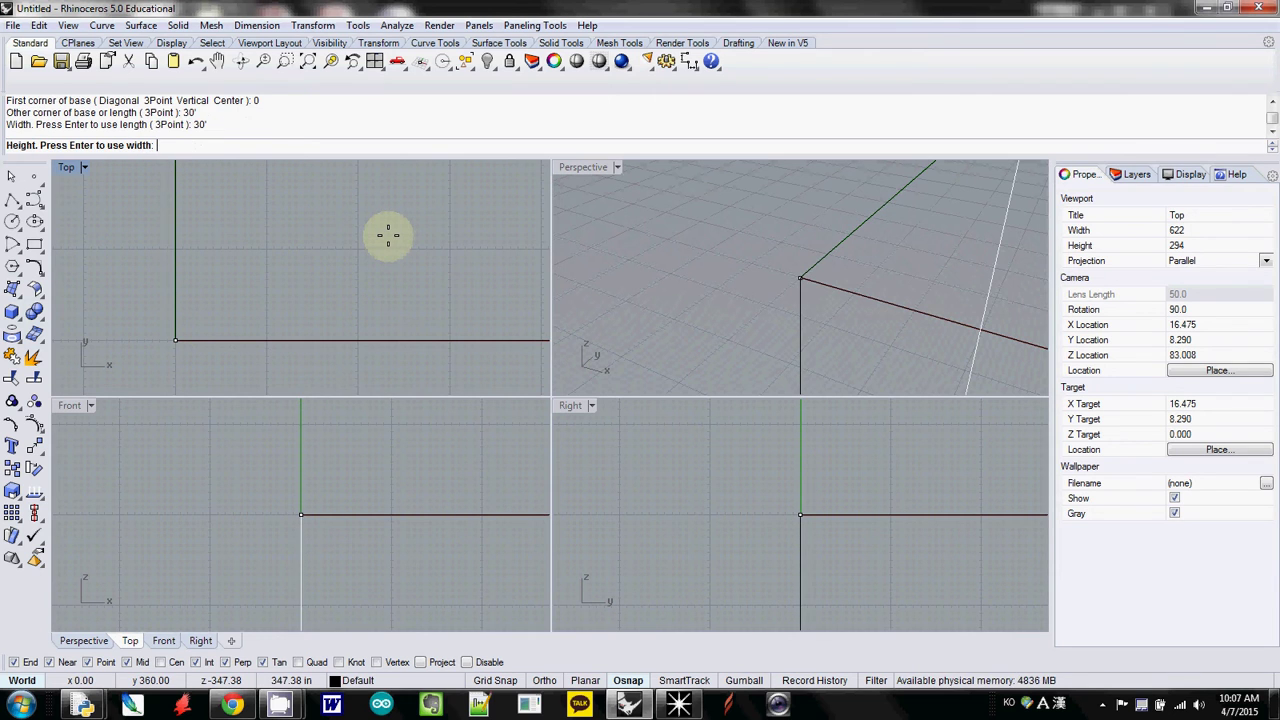
left_click(388, 235)
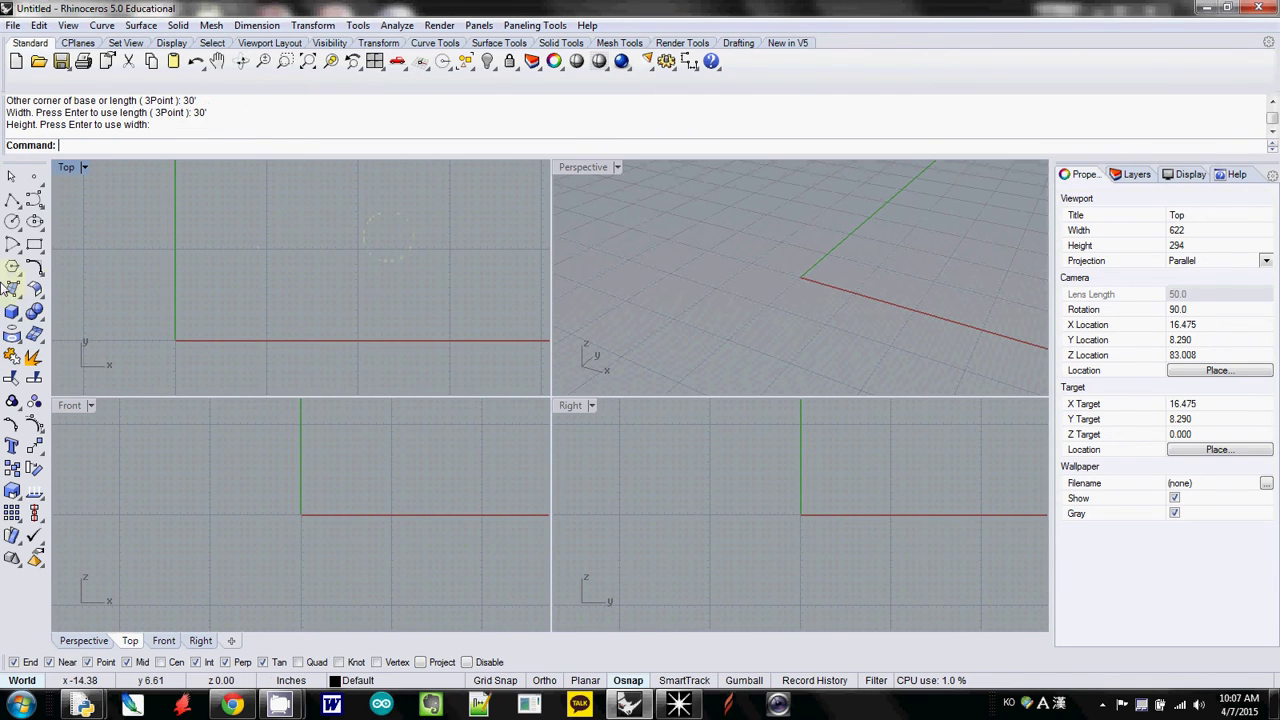
Create a box from corner 0 with 50' length, 50' width and 30' height
left_click(12, 313)
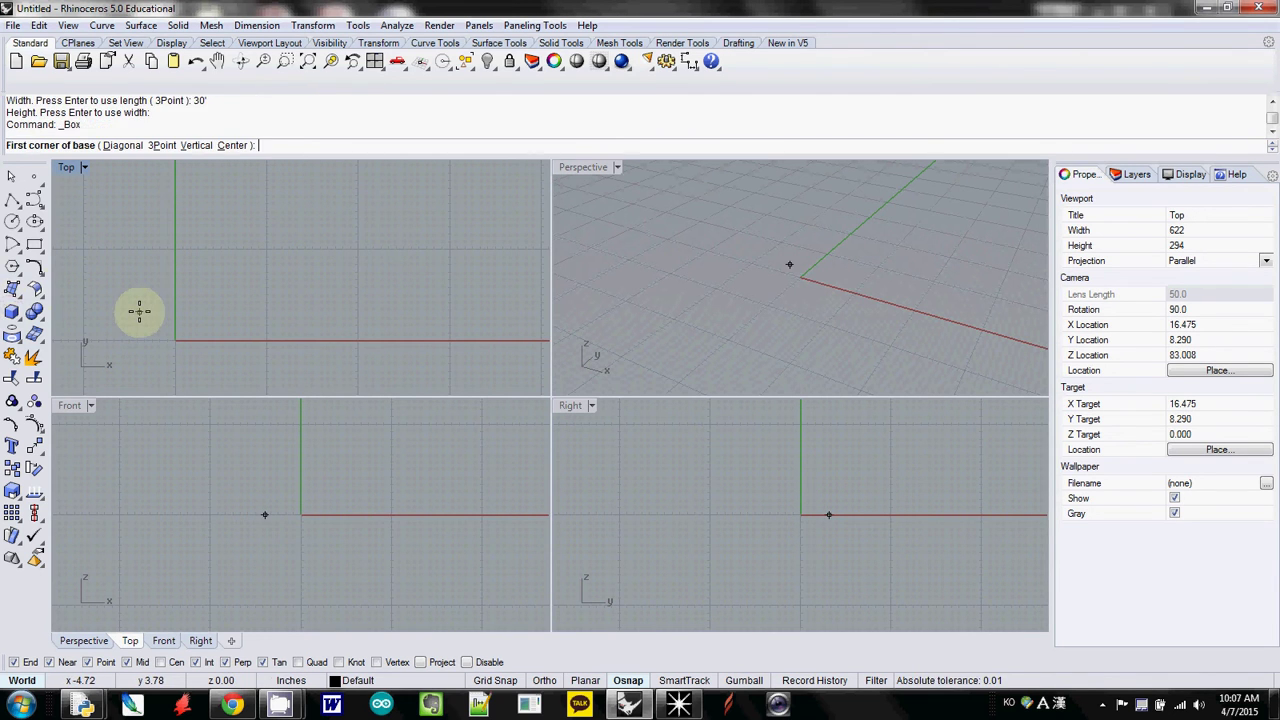
type("0")
key("Return")
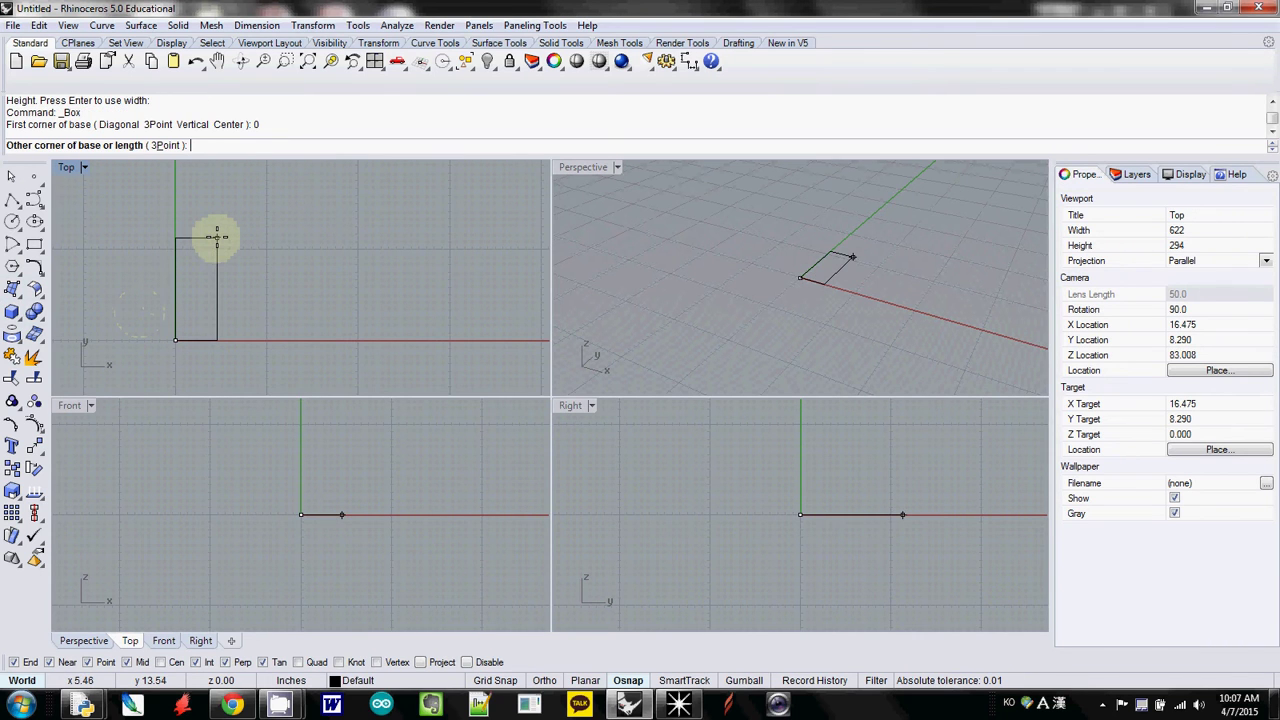
type("50'")
key("Return")
type("50'")
key("Return")
type("30'")
key("Return")
Orbit the Perspective view and pan and zoom the Top view to frame the new box
mouse_move(680, 310)
right_mouse_down()
mouse_move(704, 335)
mouse_move(688, 308)
right_mouse_up()
scroll(690, 305, "down", 3)
left_click(690, 305)
right_click_drag(561, 378, 850, 305)
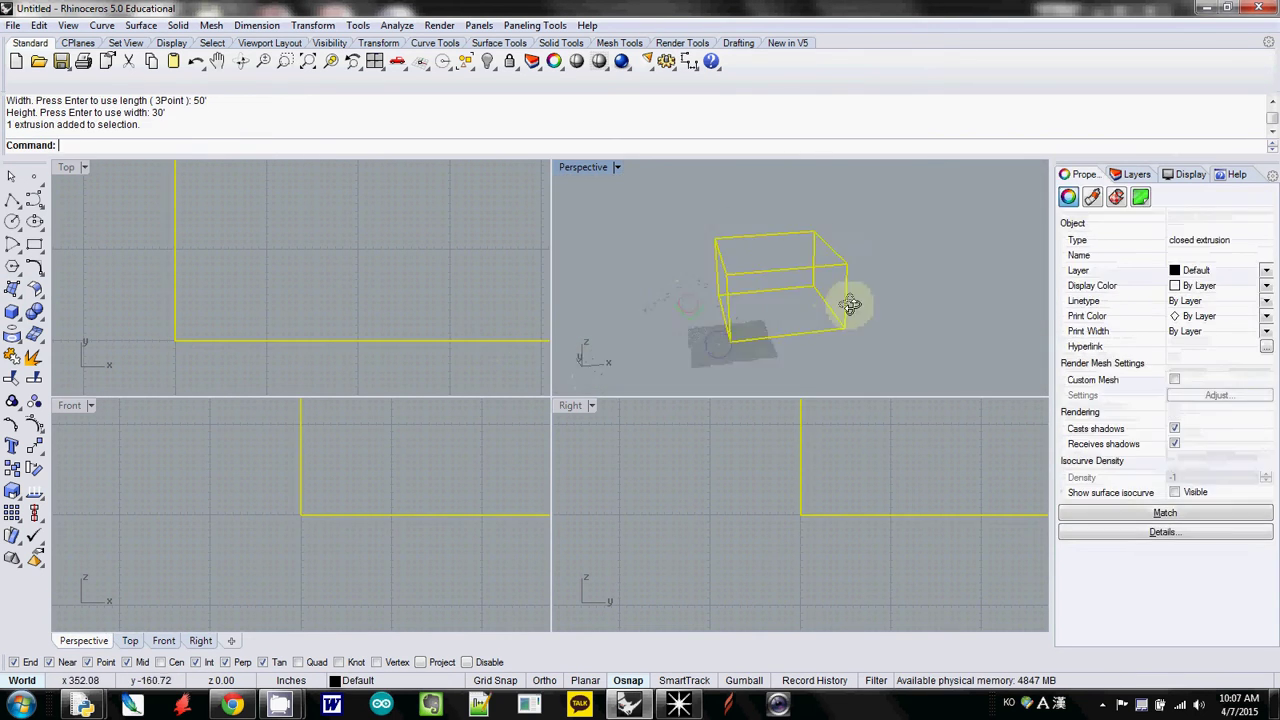
right_click_drag(309, 286, 223, 332)
scroll(254, 303, "down", 3)
scroll(223, 334, "down", 2)
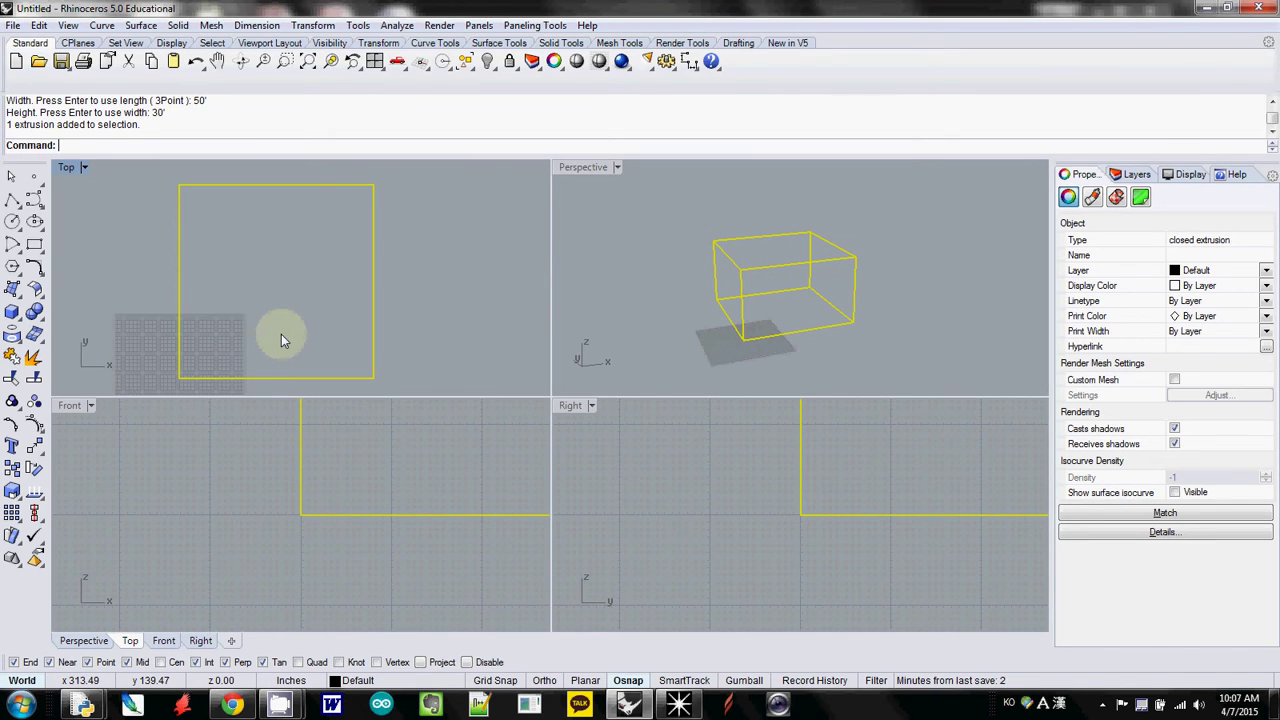
Draw a low, narrow box at the room's lower-left in Front view, stretched through the room's full depth
right_click_drag(369, 483, 277, 543)
scroll(260, 545, "down", 3)
right_click_drag(643, 582, 628, 586)
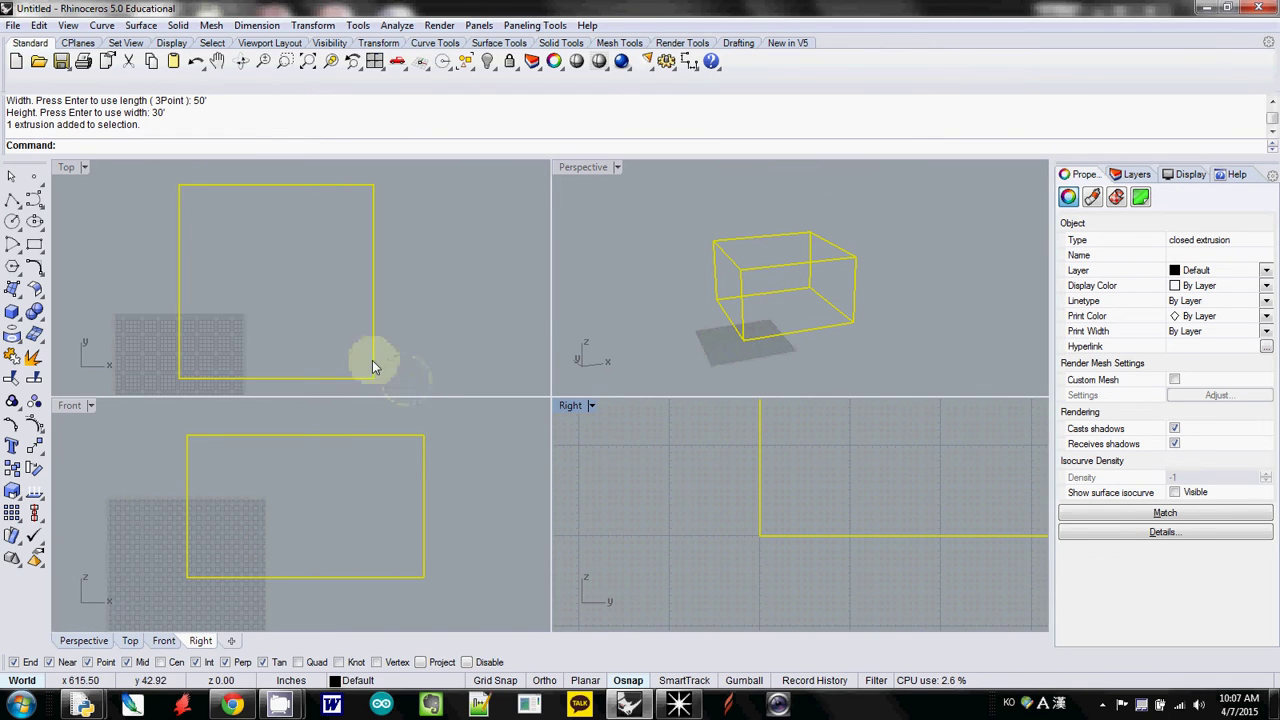
left_click(12, 313)
left_click(187, 577)
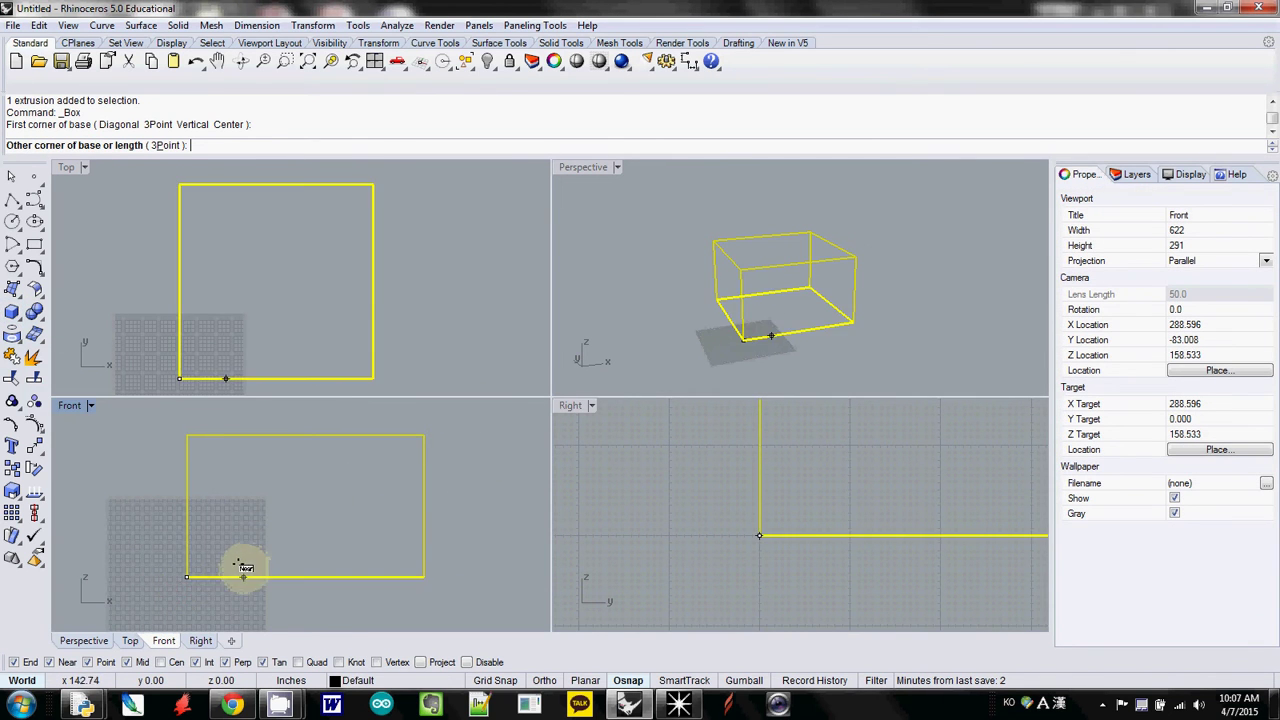
scroll(235, 562, "up", 3)
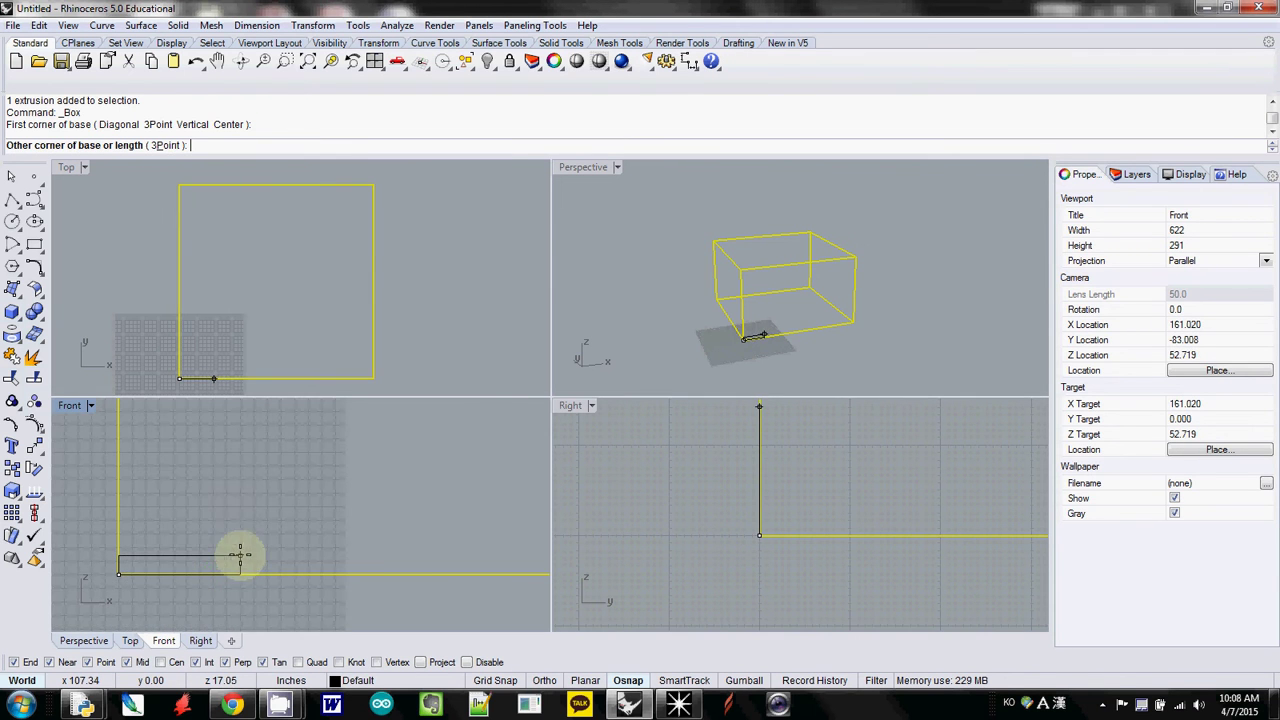
left_click(240, 556)
left_click(214, 186)
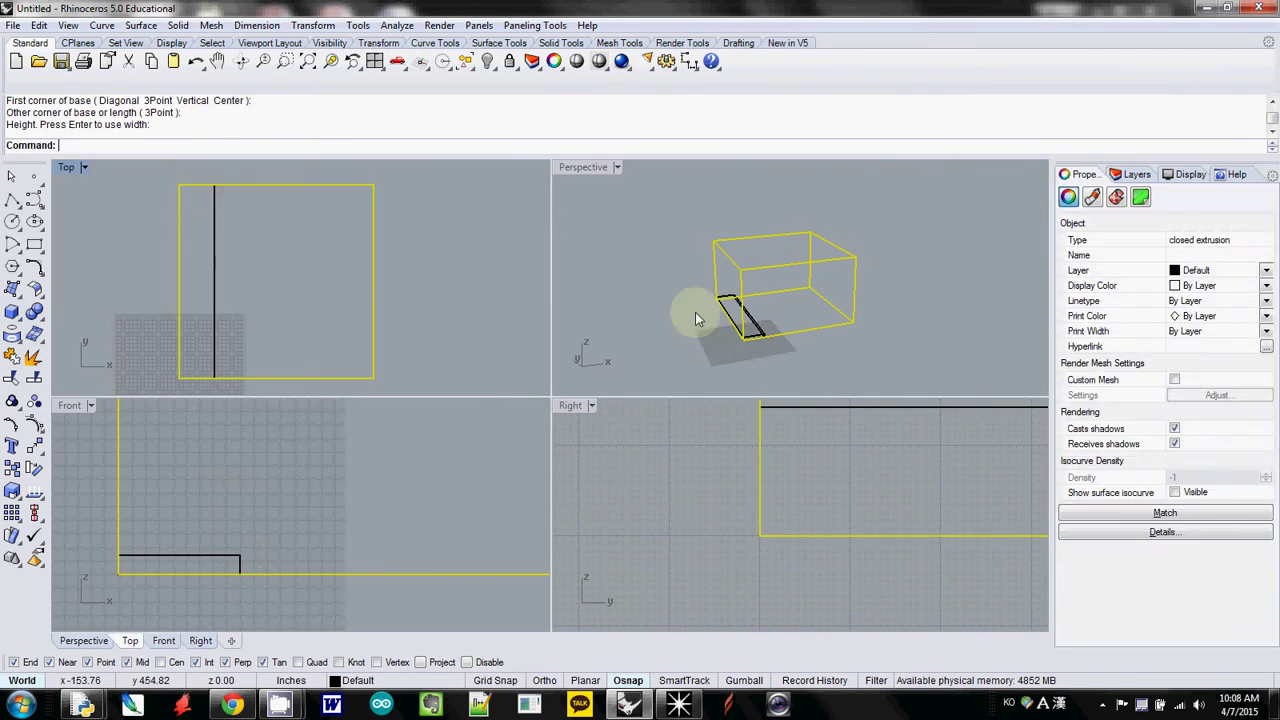
right_click_drag(696, 313, 648, 313)
left_click(735, 334)
right_click_drag(735, 334, 650, 320)
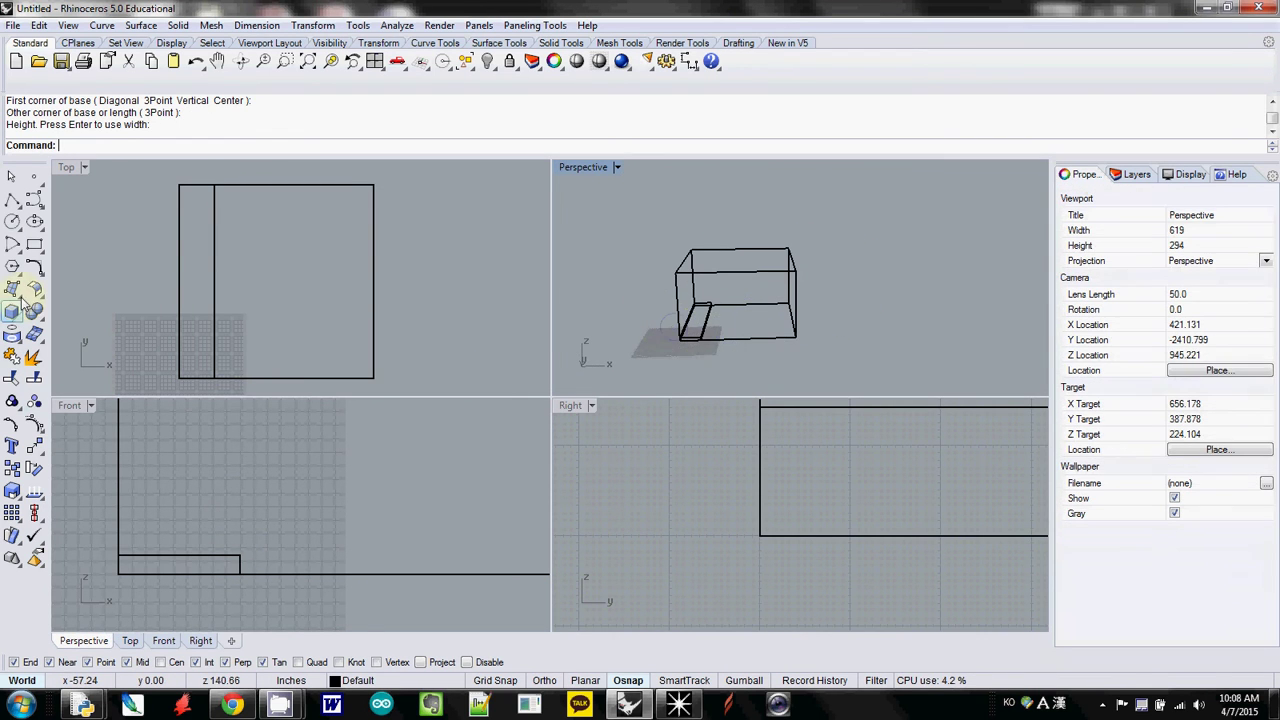
Draw a closed sloped polyline profile in Front view rising from the low box to the right wall
left_click(11, 203)
left_click(288, 573)
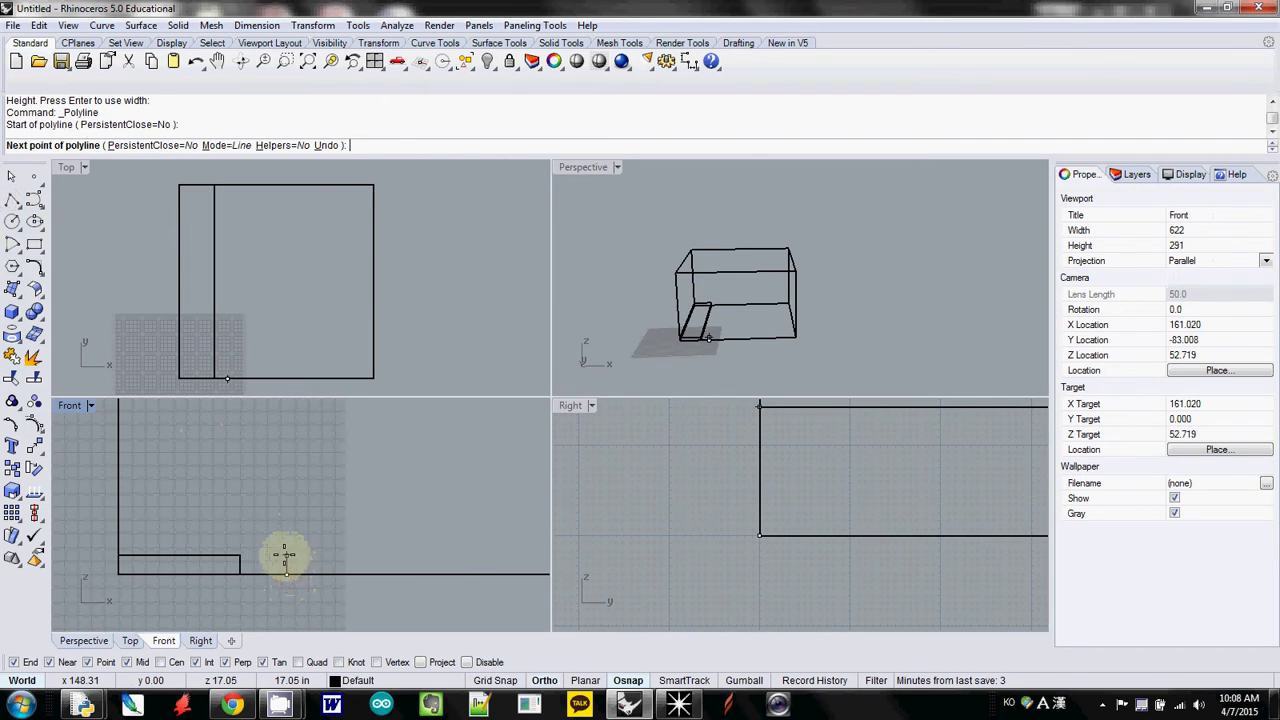
left_click(288, 554)
right_click_drag(288, 554, 163, 590)
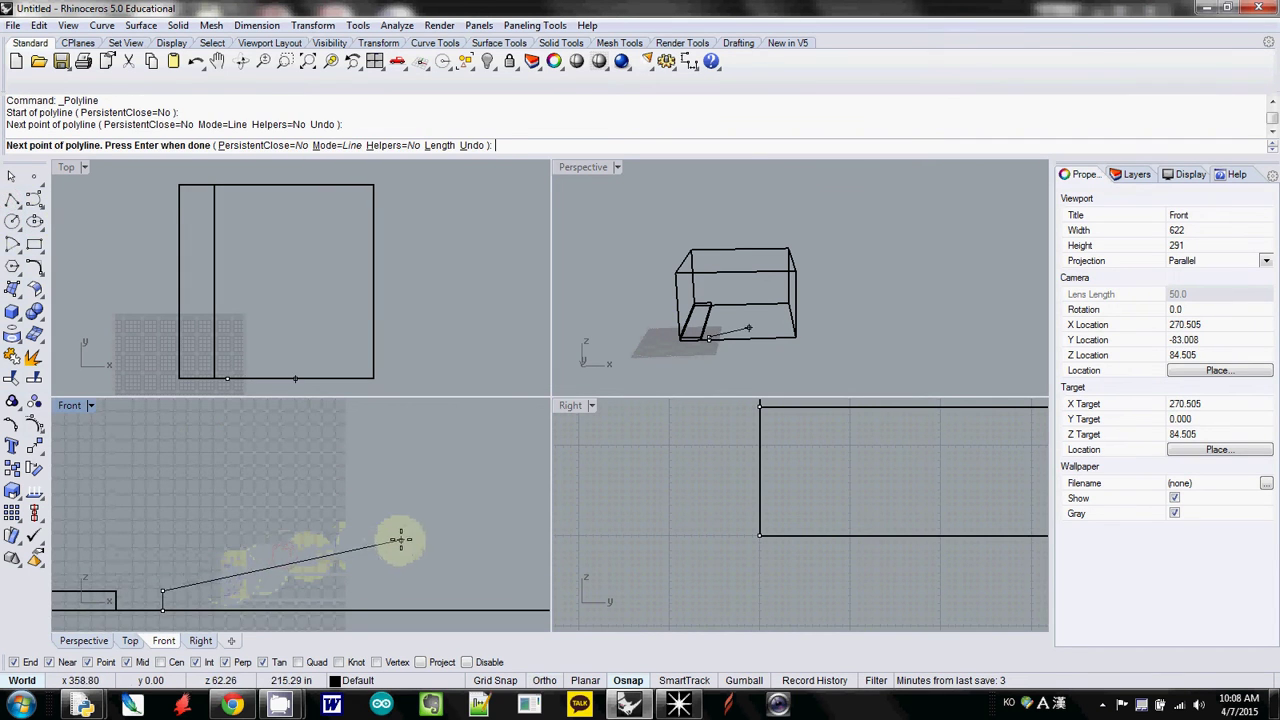
right_click_drag(402, 535, 337, 534)
scroll(343, 523, "down", 2)
scroll(353, 528, "down", 2)
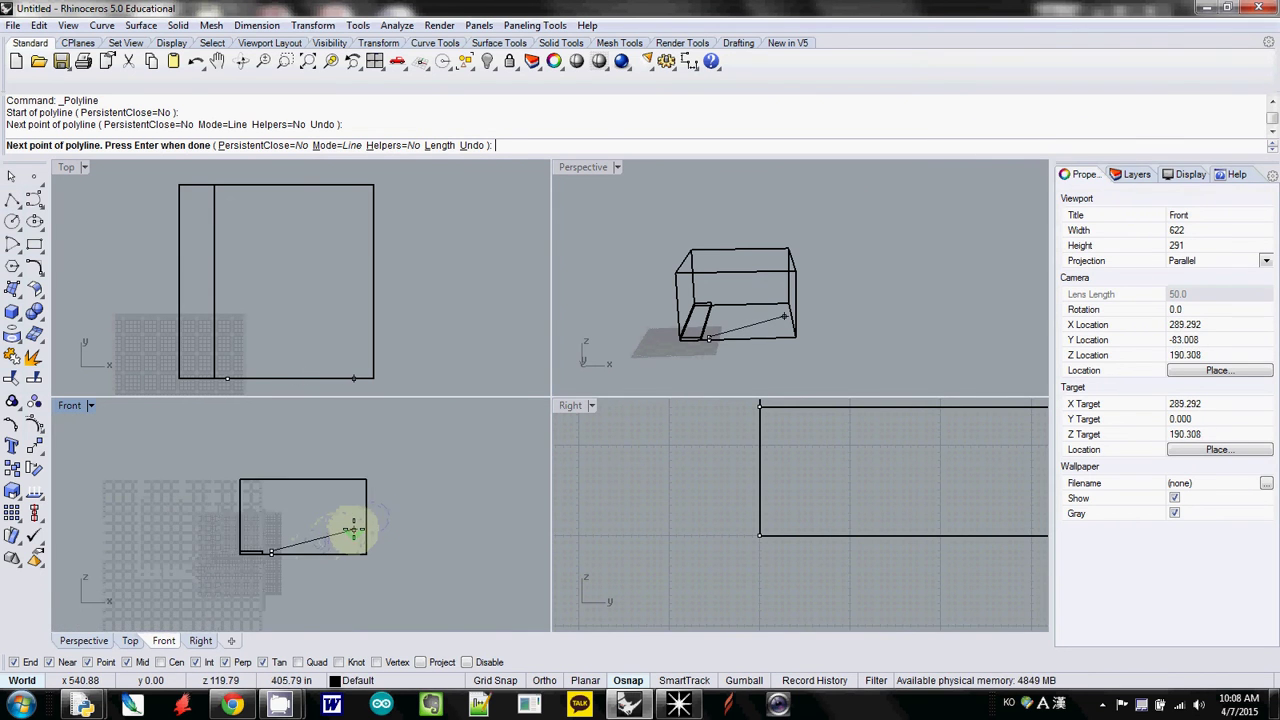
scroll(353, 528, "up", 4)
left_click(370, 517)
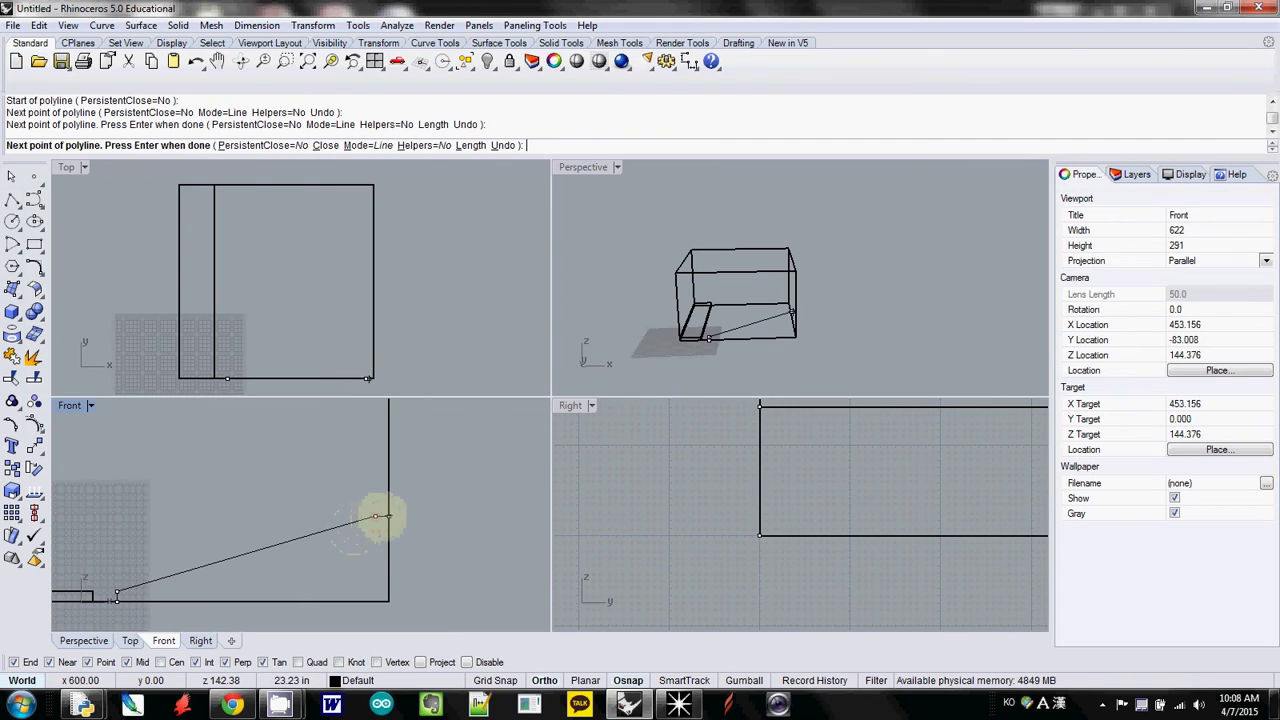
left_click(386, 514)
left_click(388, 600)
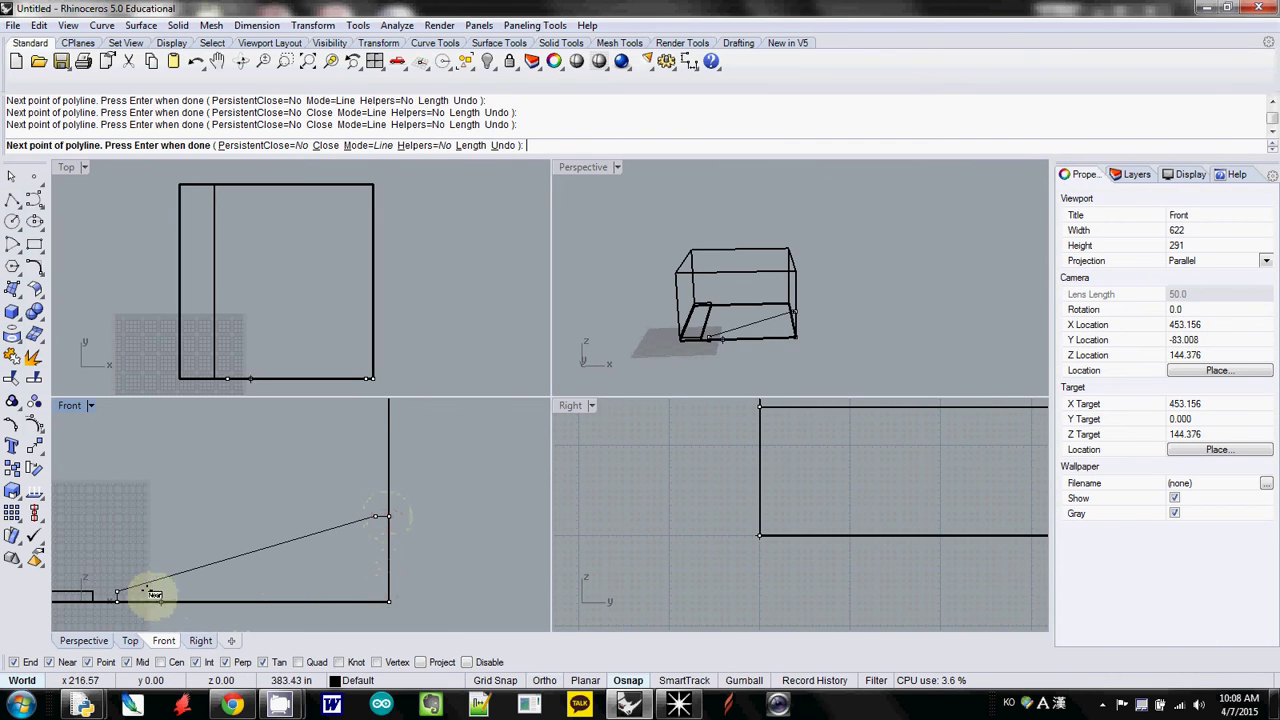
left_click(118, 596)
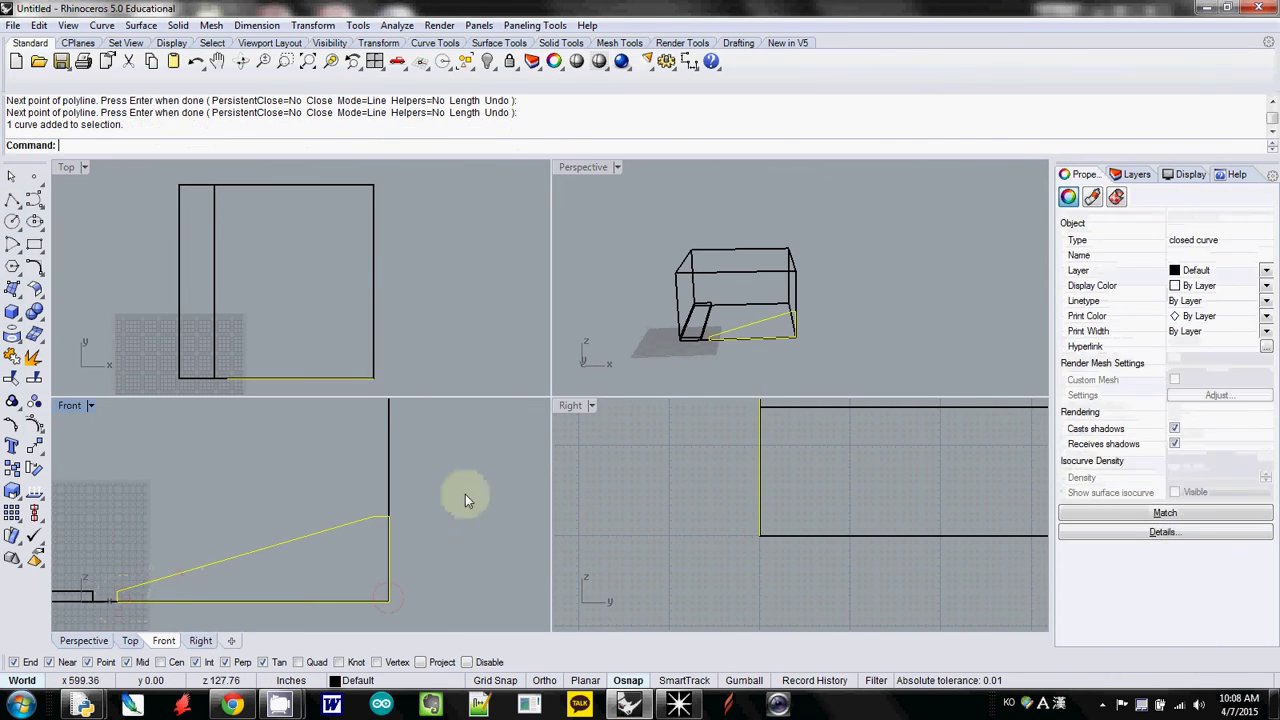
Extrude the profile with ExtrudeCrv across the room's depth to form the raked floor
type("ExtractIsocurve")
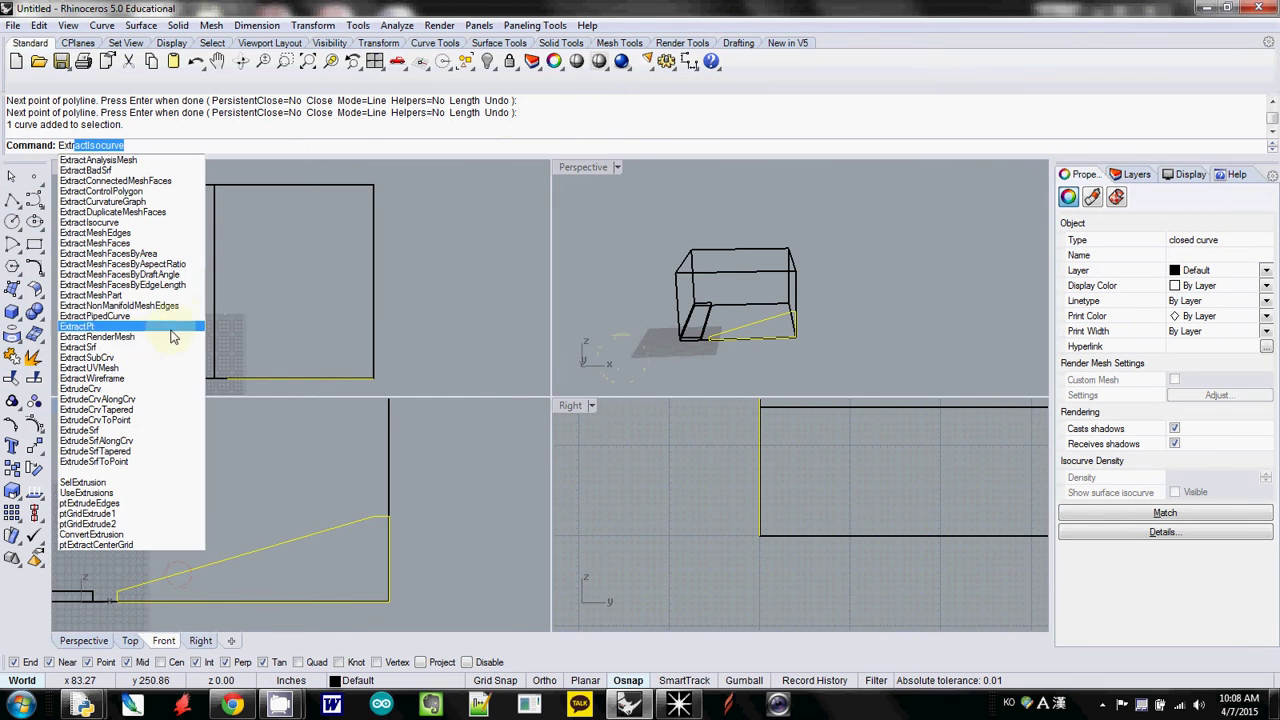
left_click(118, 390)
left_click(684, 273)
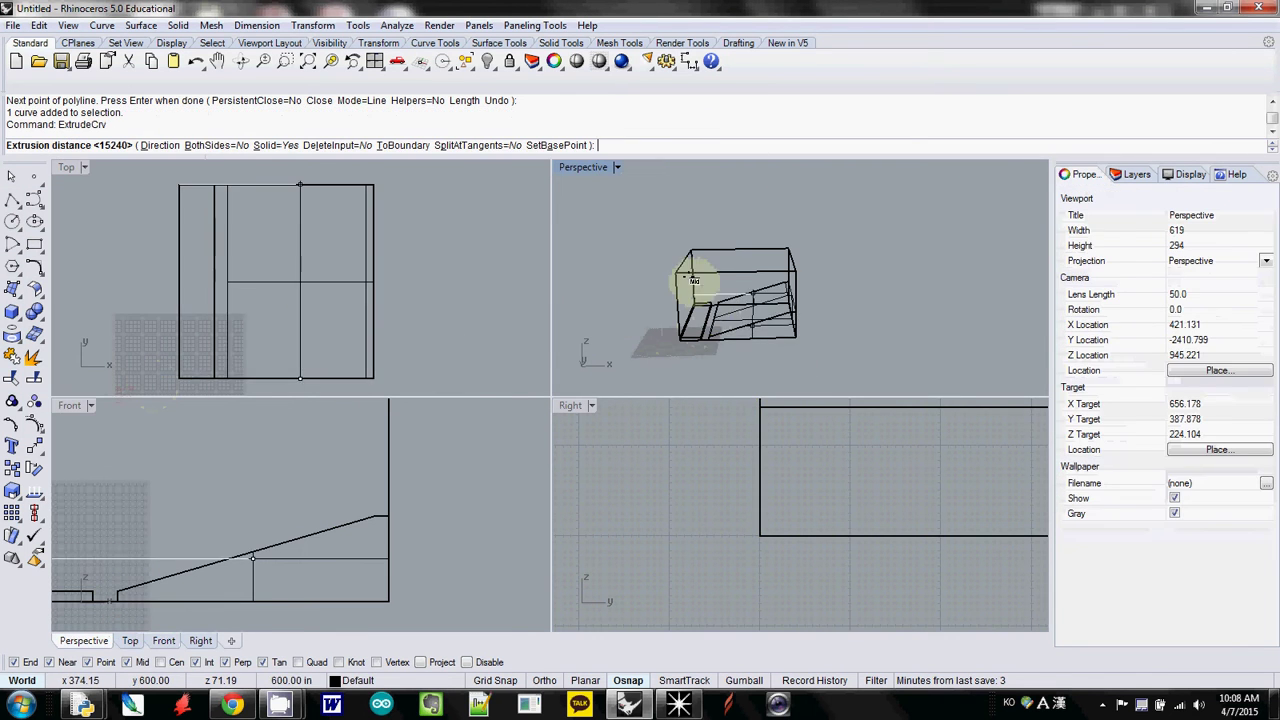
right_click_drag(658, 287, 686, 296)
key("Escape")
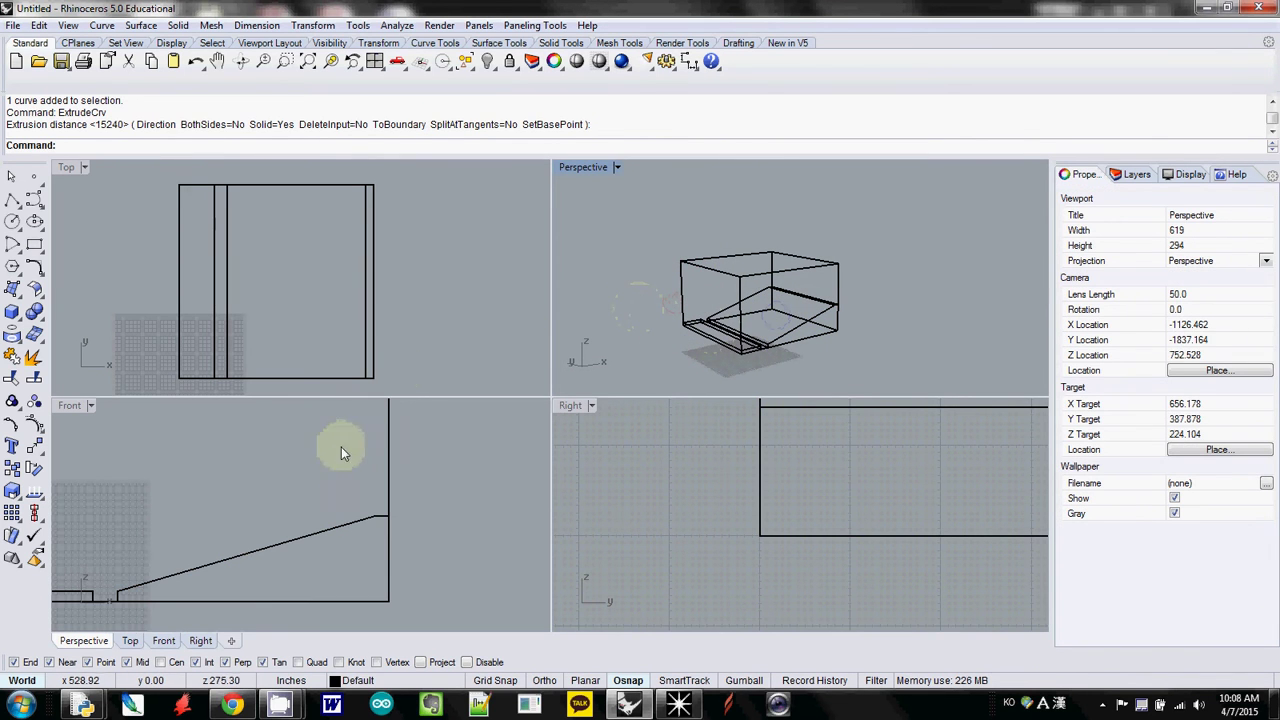
Draw a three-point control-point curve arching in the upper-left of the Front view
scroll(294, 484, "down", 4)
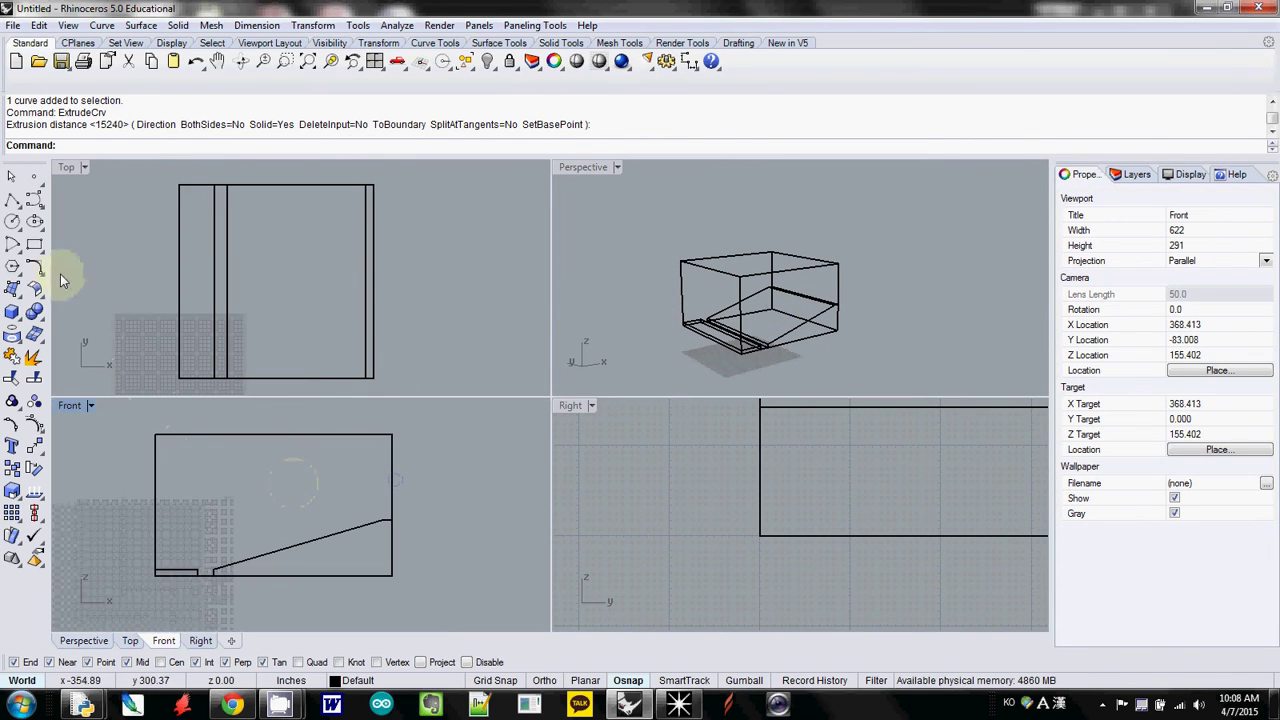
left_click(35, 200)
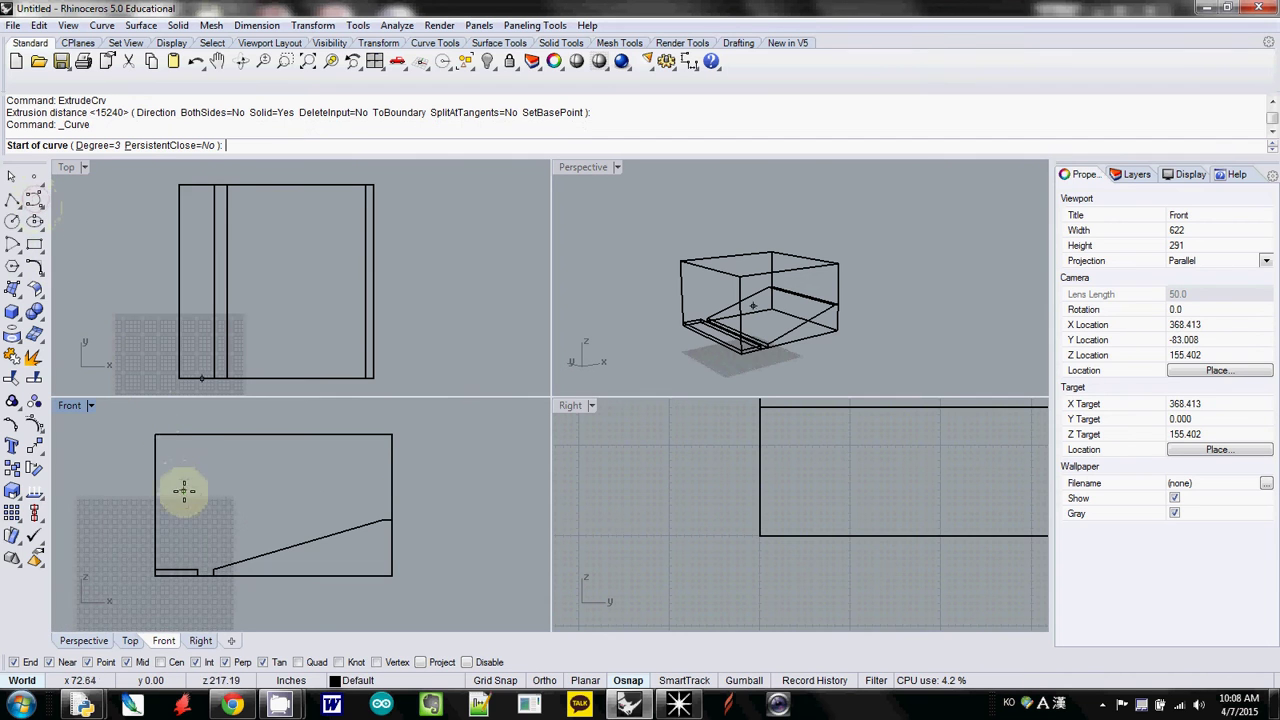
scroll(186, 491, "down", 3)
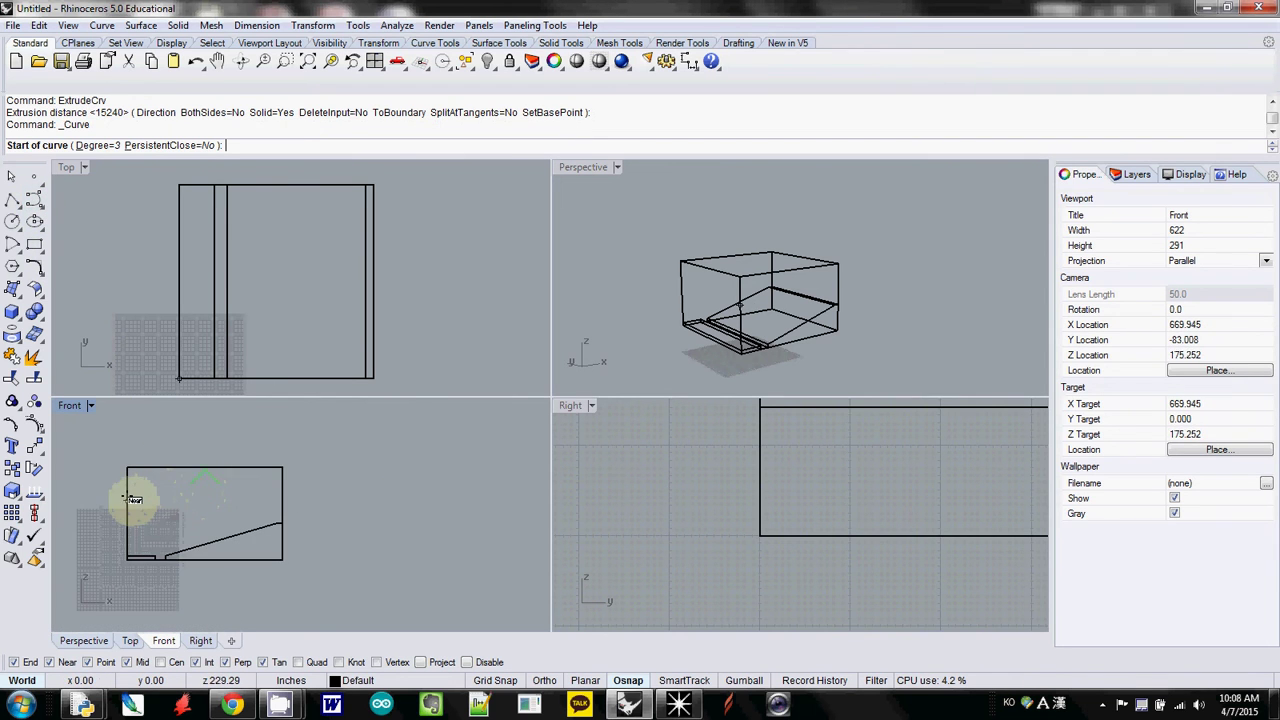
scroll(143, 502, "up", 4)
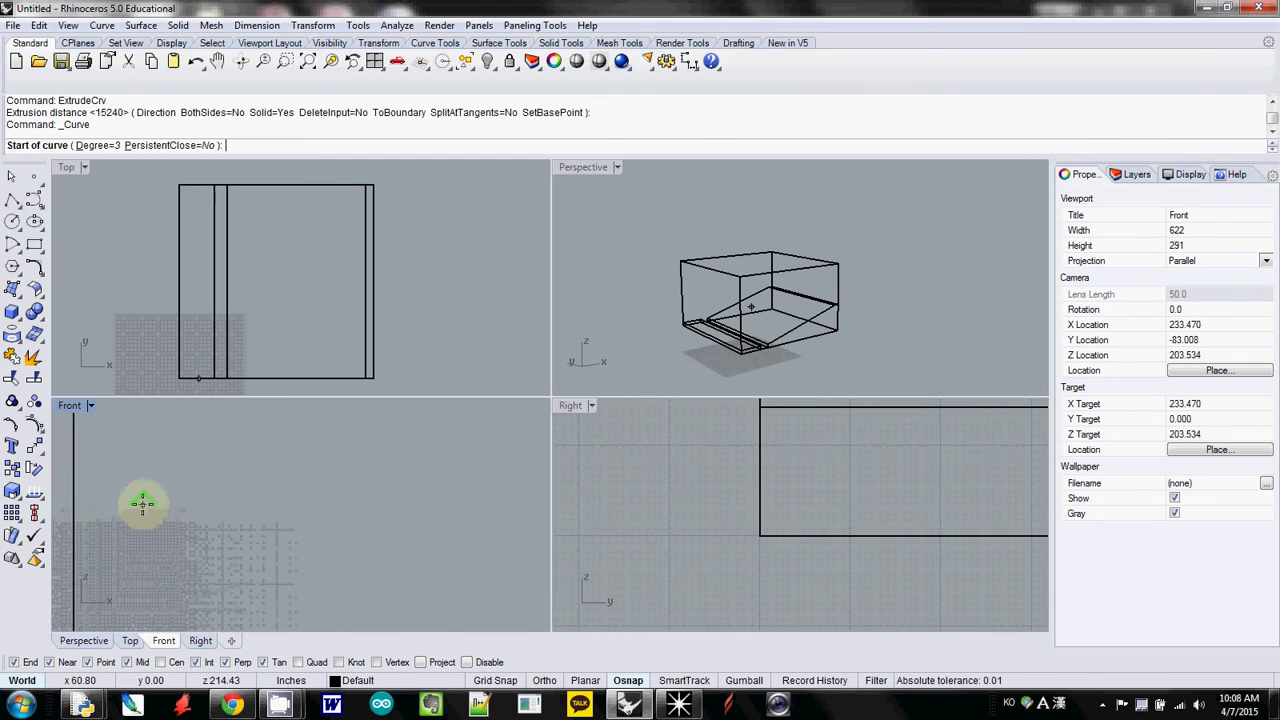
scroll(142, 503, "down", 4)
left_click(130, 501)
left_click(172, 480)
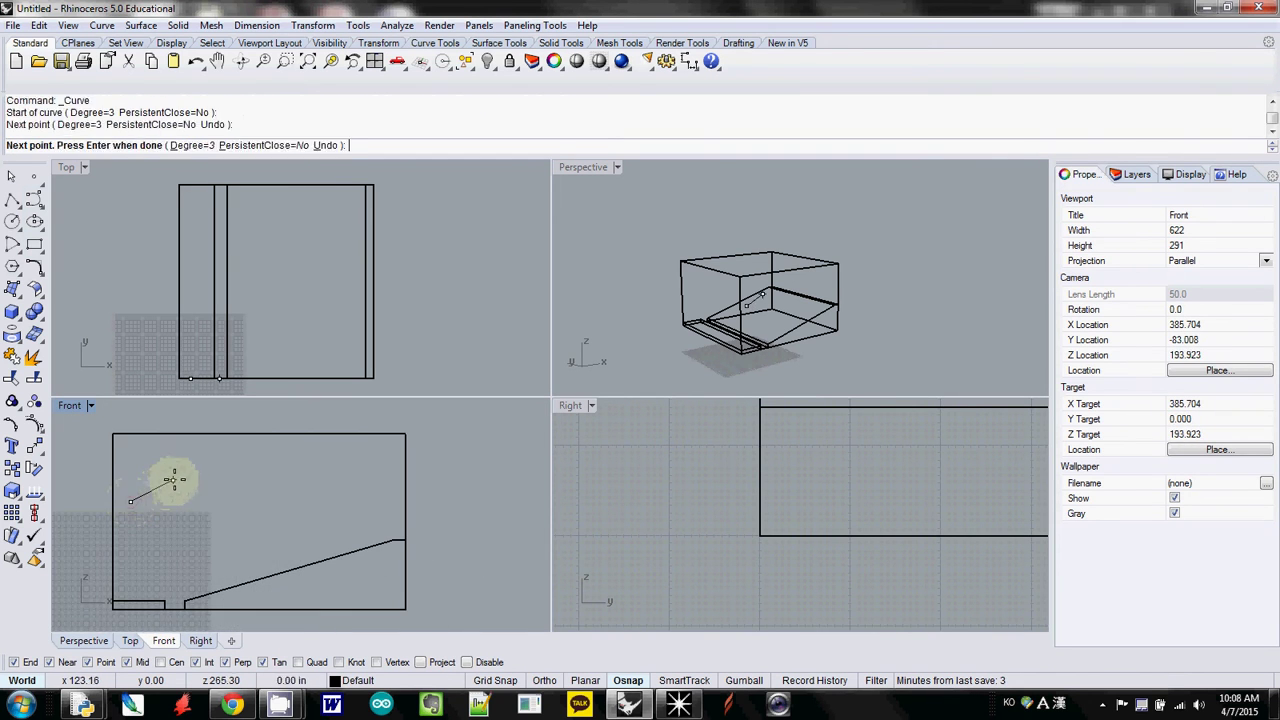
left_click(194, 494)
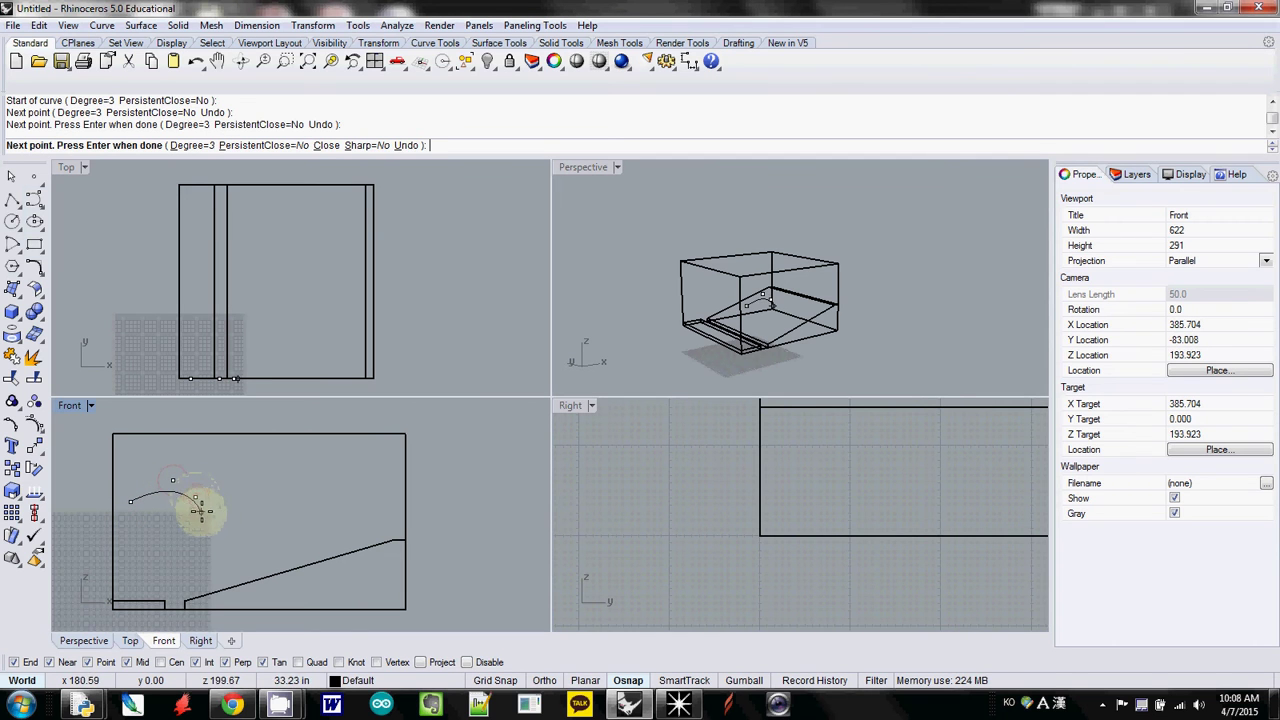
right_click(199, 498)
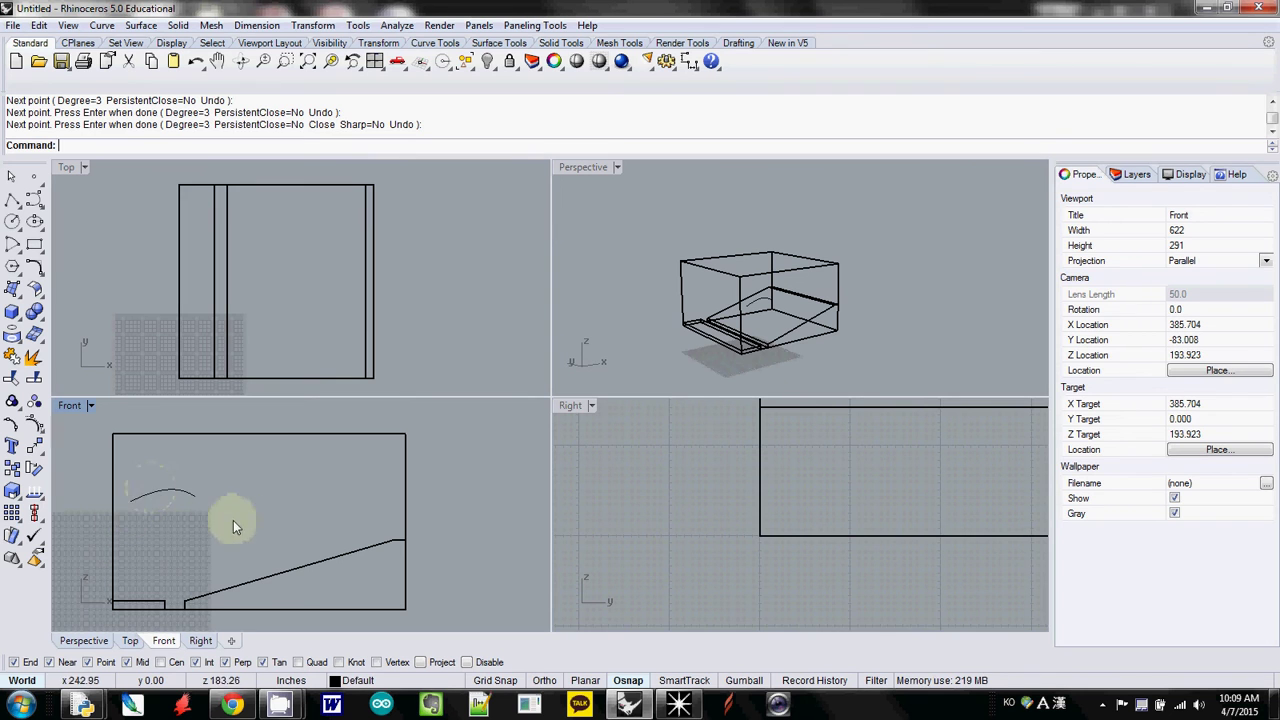
Rotate the arc about a point near it to tilt it
key("Return")
type("Ro")
key("Return")
left_click(236, 549)
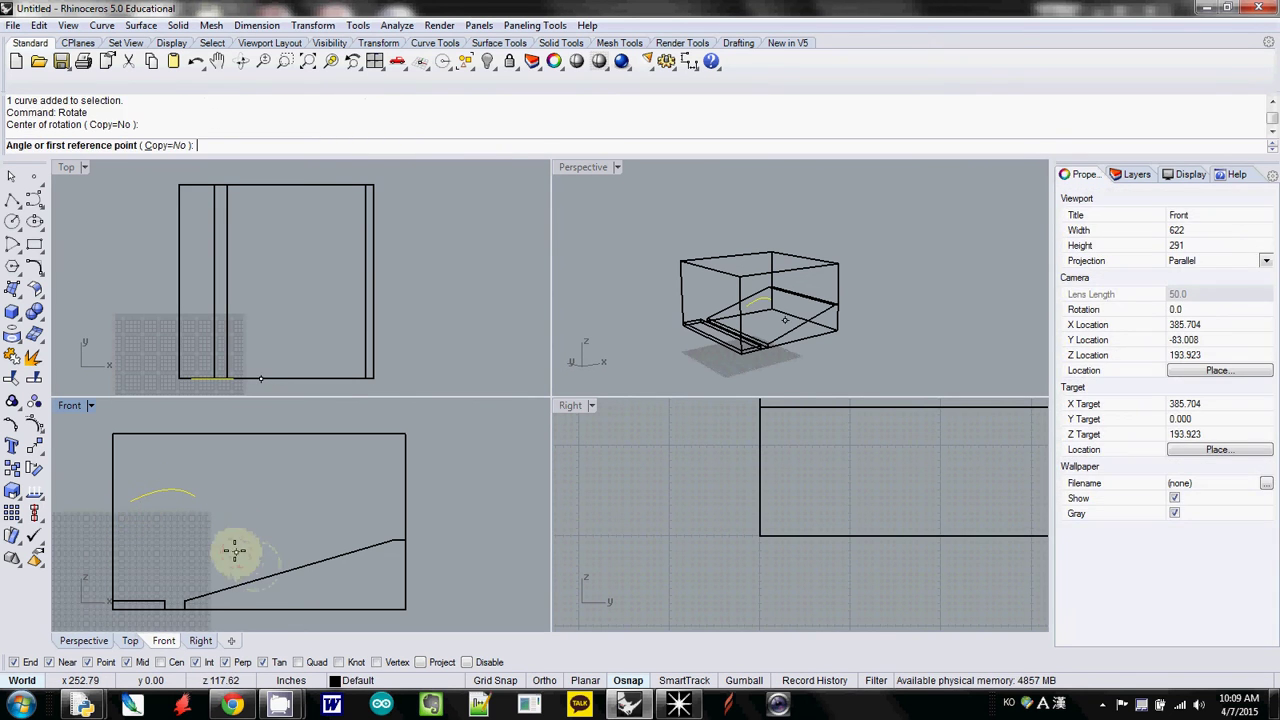
key("Escape")
key("Return")
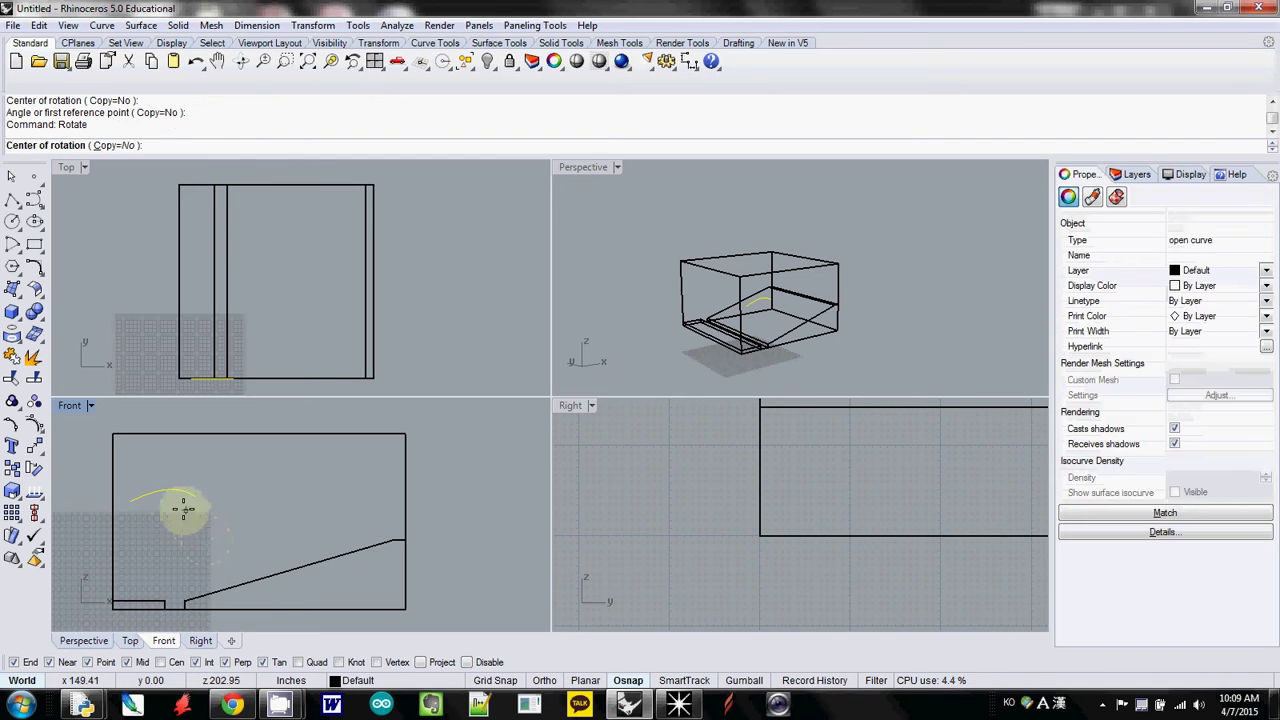
left_click(162, 492)
left_click(170, 537)
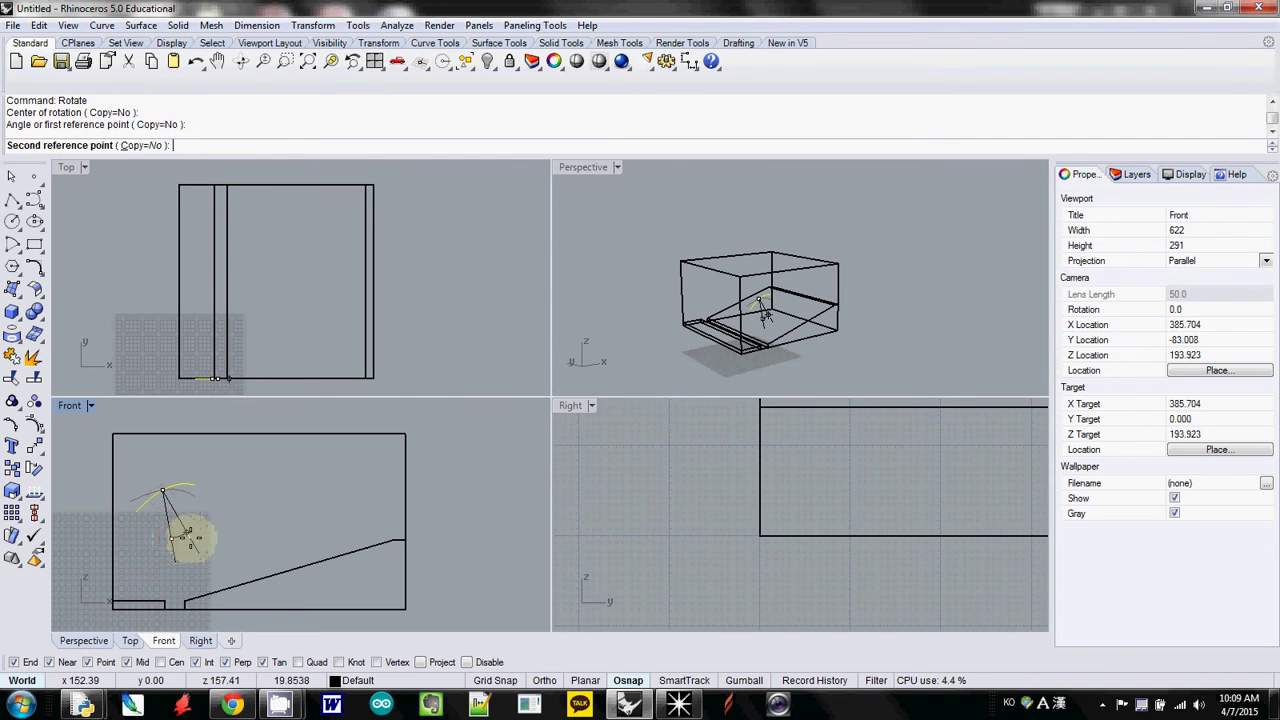
left_click(183, 541)
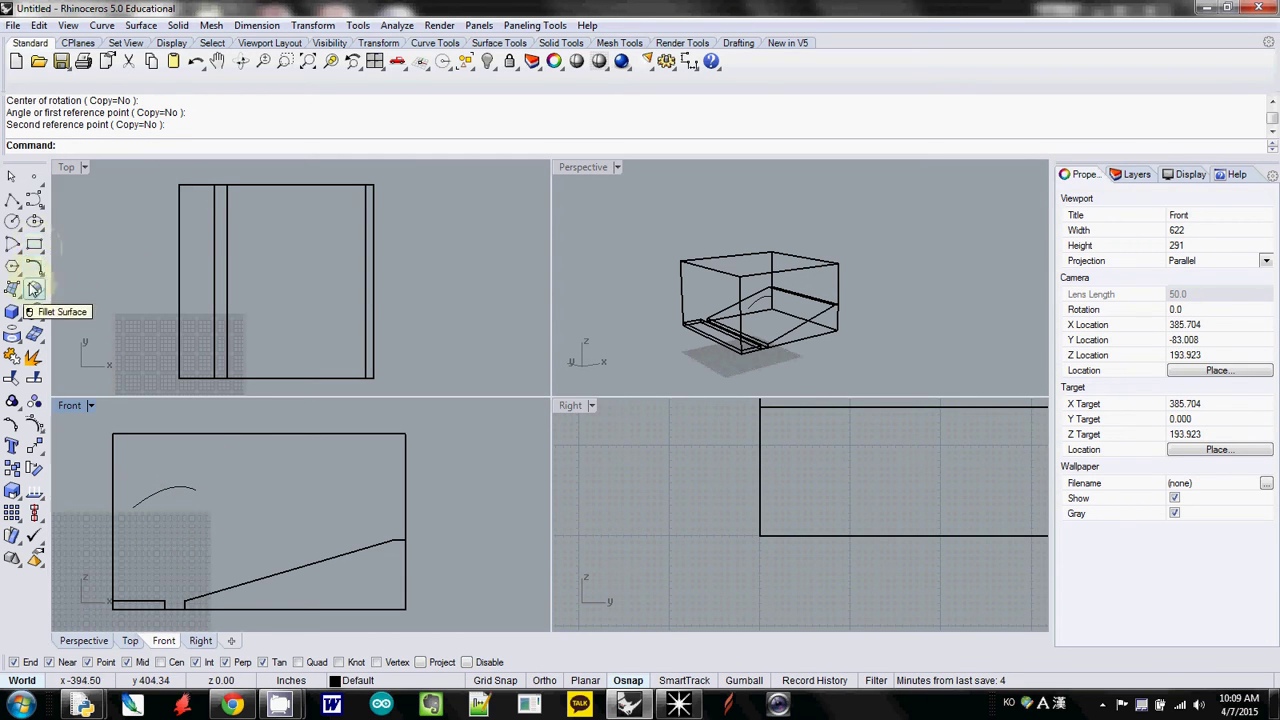
Draw a thin box wall at the room's right end, from the slanted floor's end to the top
left_click(15, 314)
left_click(404, 538)
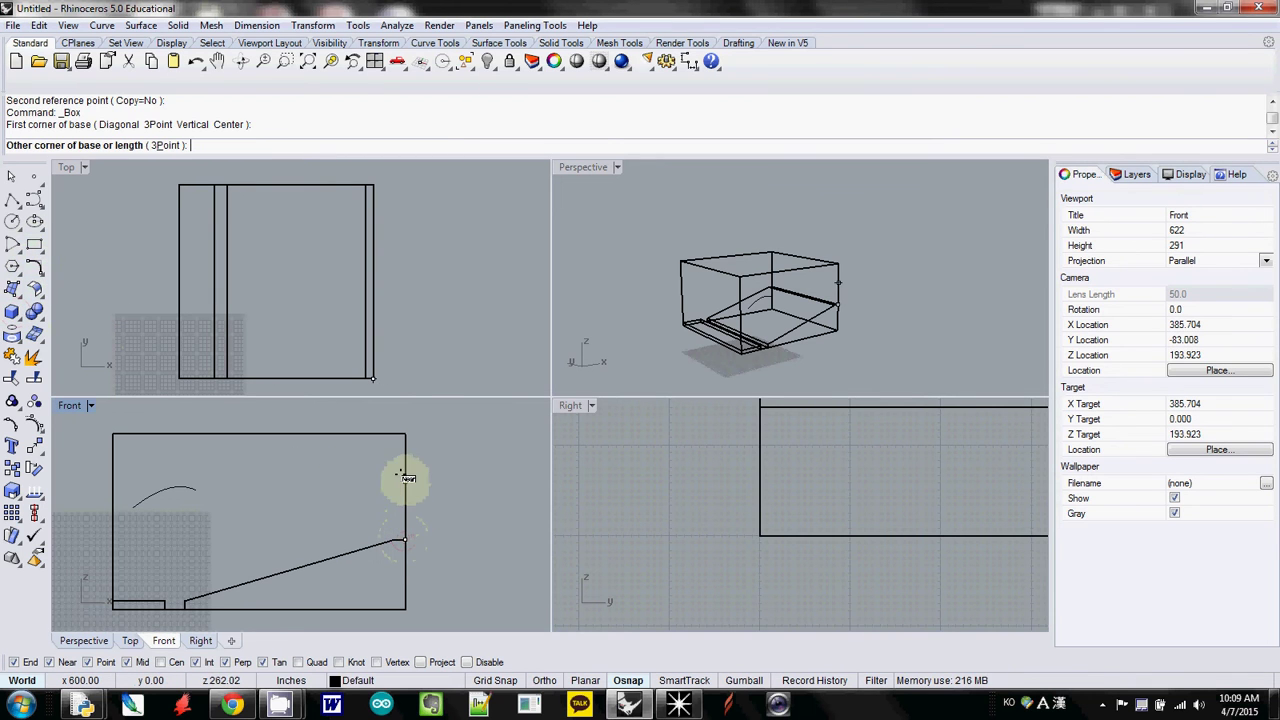
left_click(404, 437)
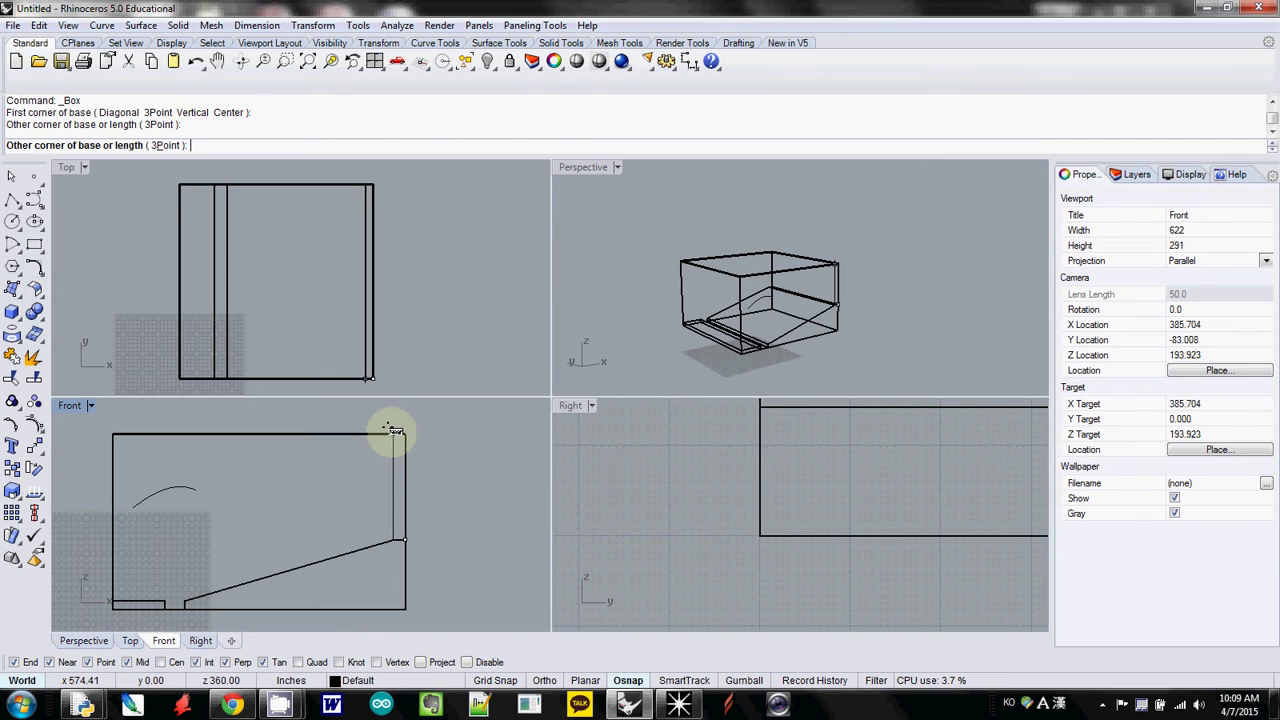
left_click(395, 431)
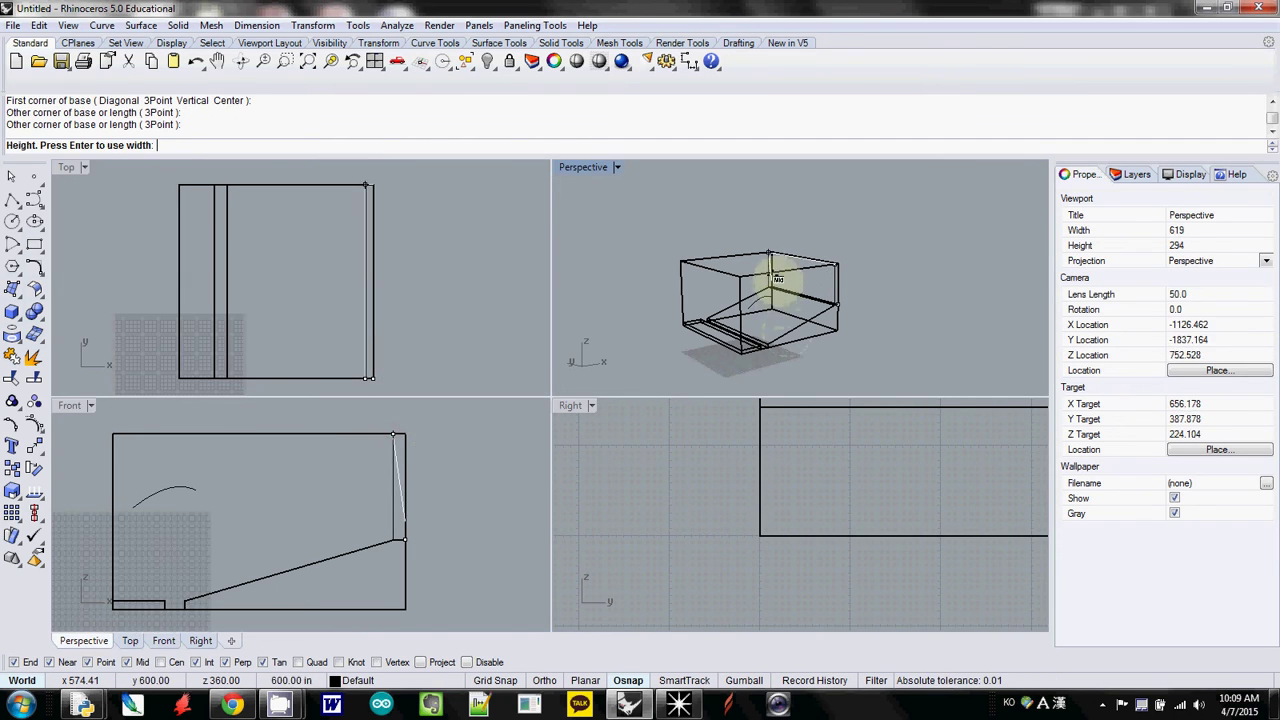
left_click(768, 262)
right_click_drag(737, 297, 760, 340)
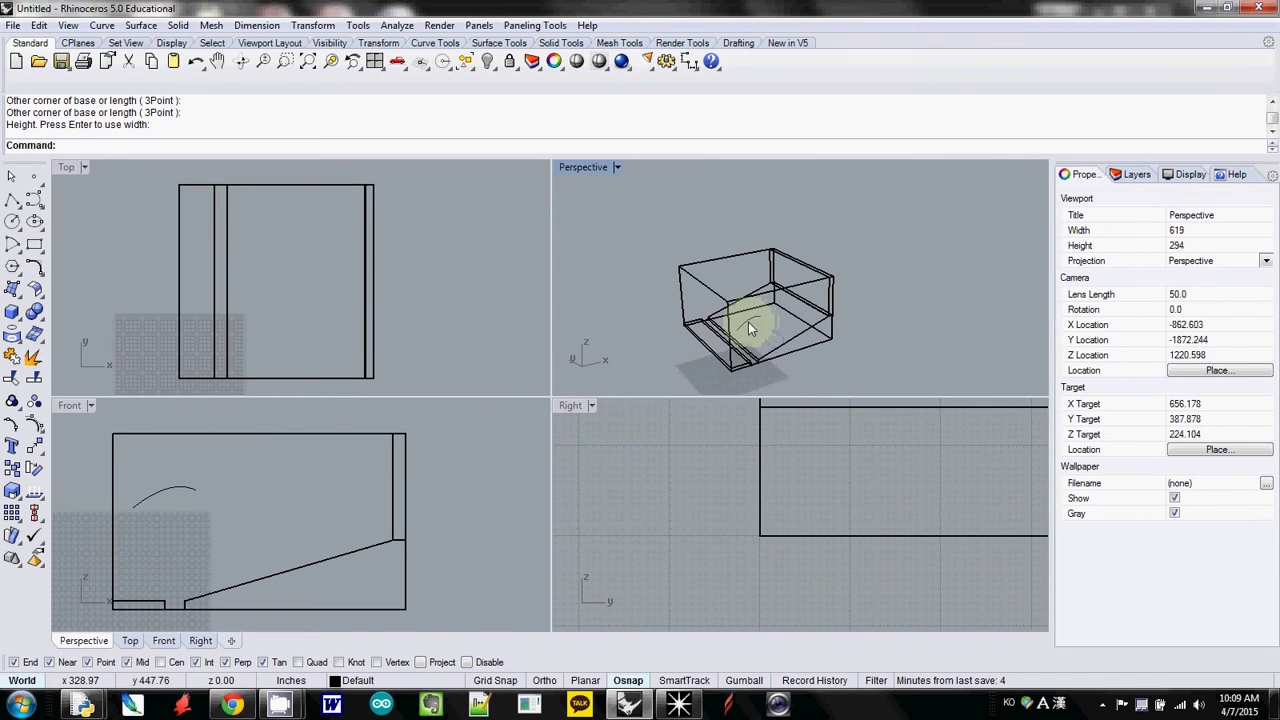
Extrude the arc 600 across the room into a curved ceiling panel
left_click(748, 322)
type("Ext")
key("Return")
left_click(640, 275)
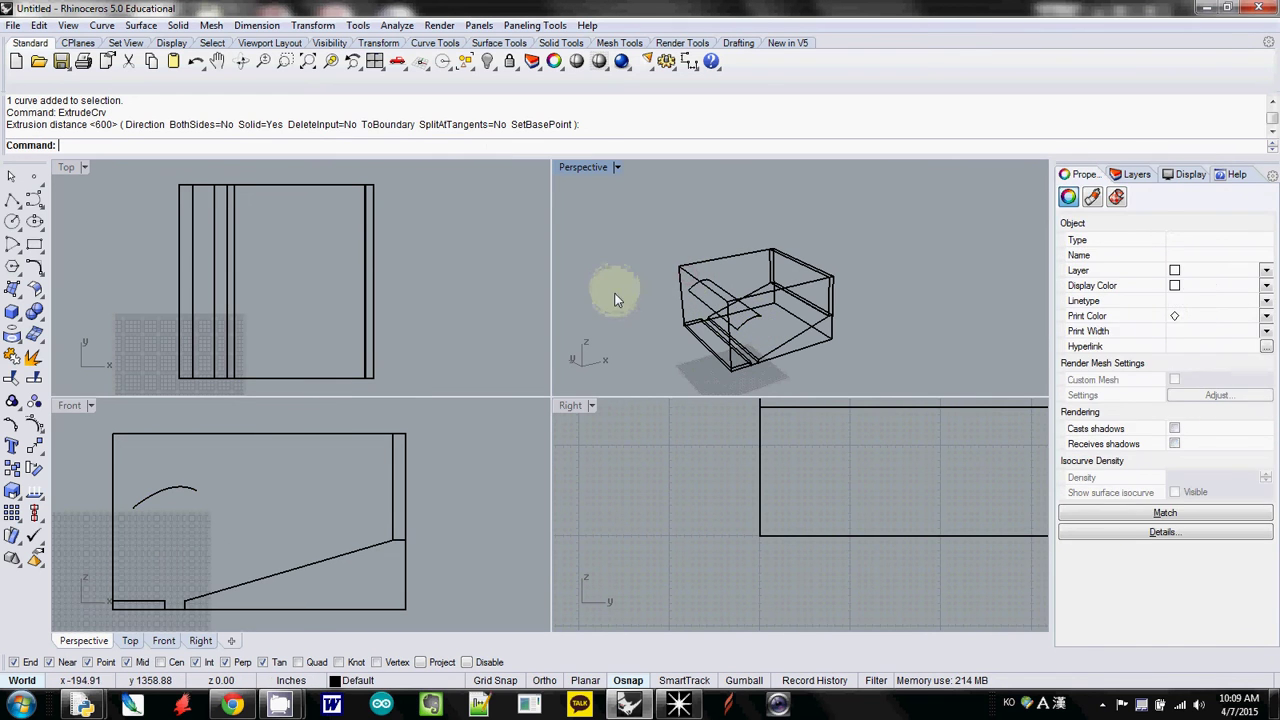
left_click(613, 282)
mouse_move(694, 309)
right_mouse_down()
mouse_move(831, 286)
mouse_move(706, 305)
right_mouse_up()
left_click(708, 306)
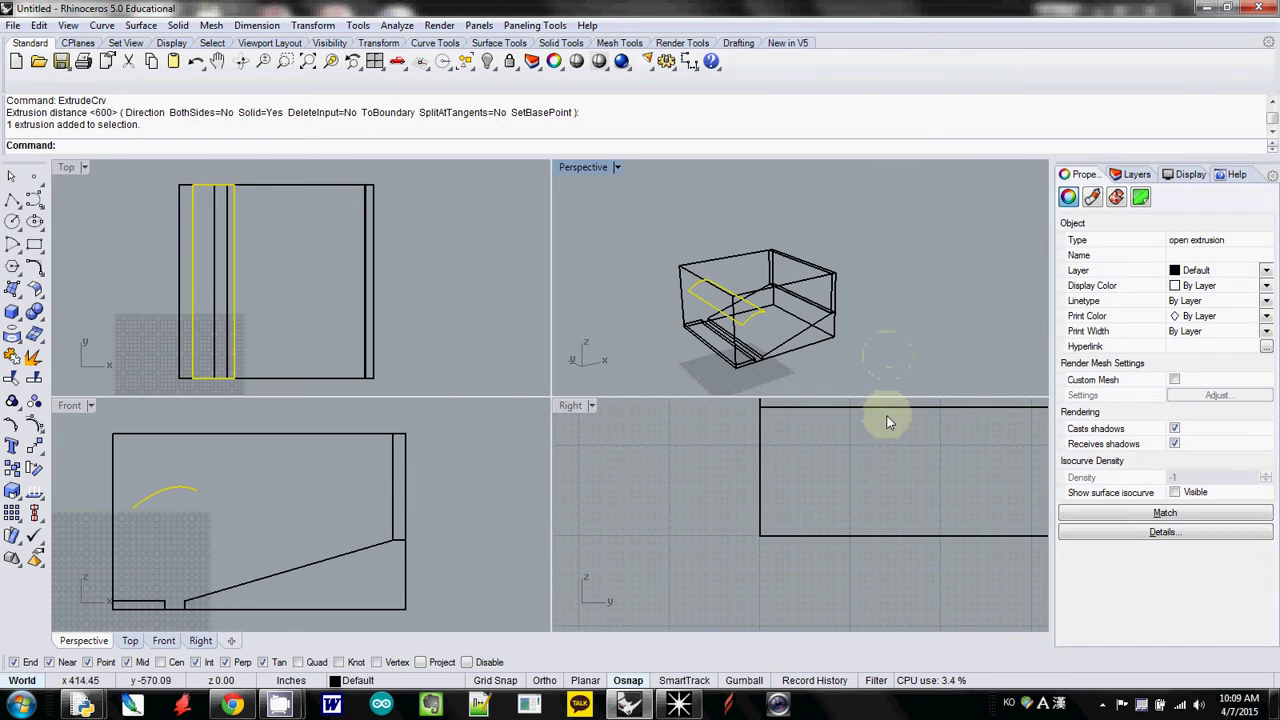
left_click(400, 488)
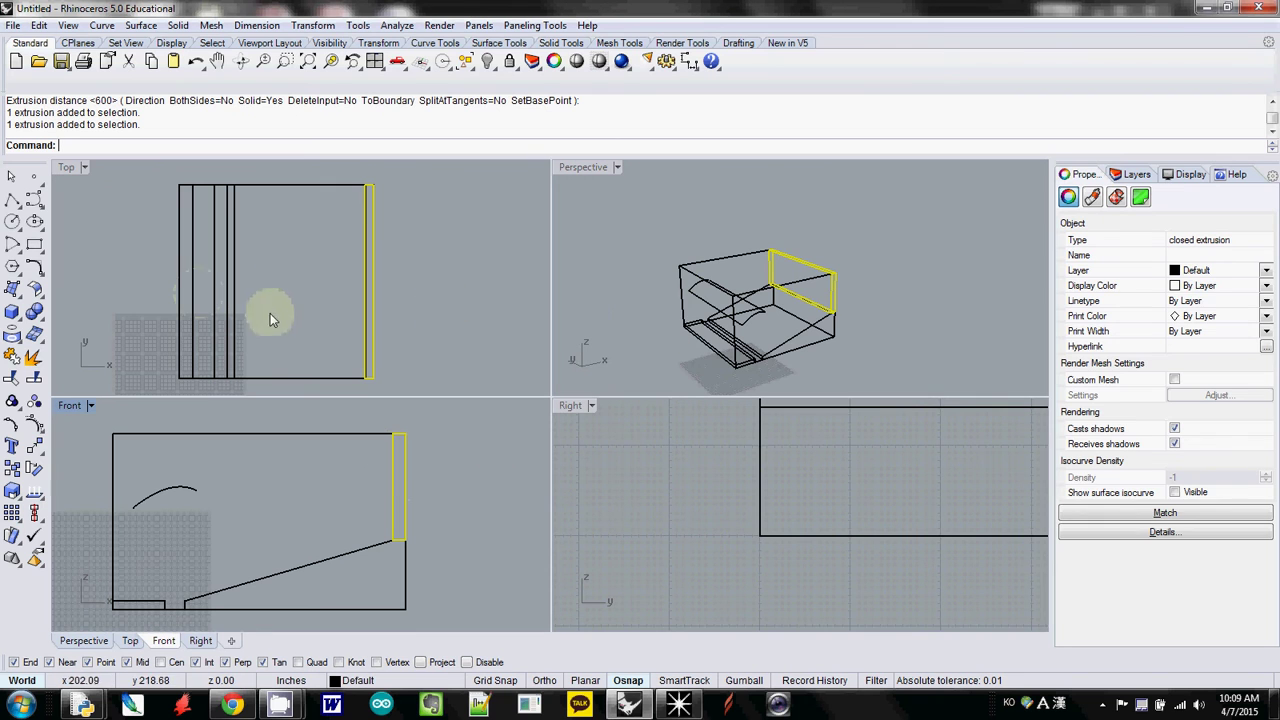
left_click(409, 290)
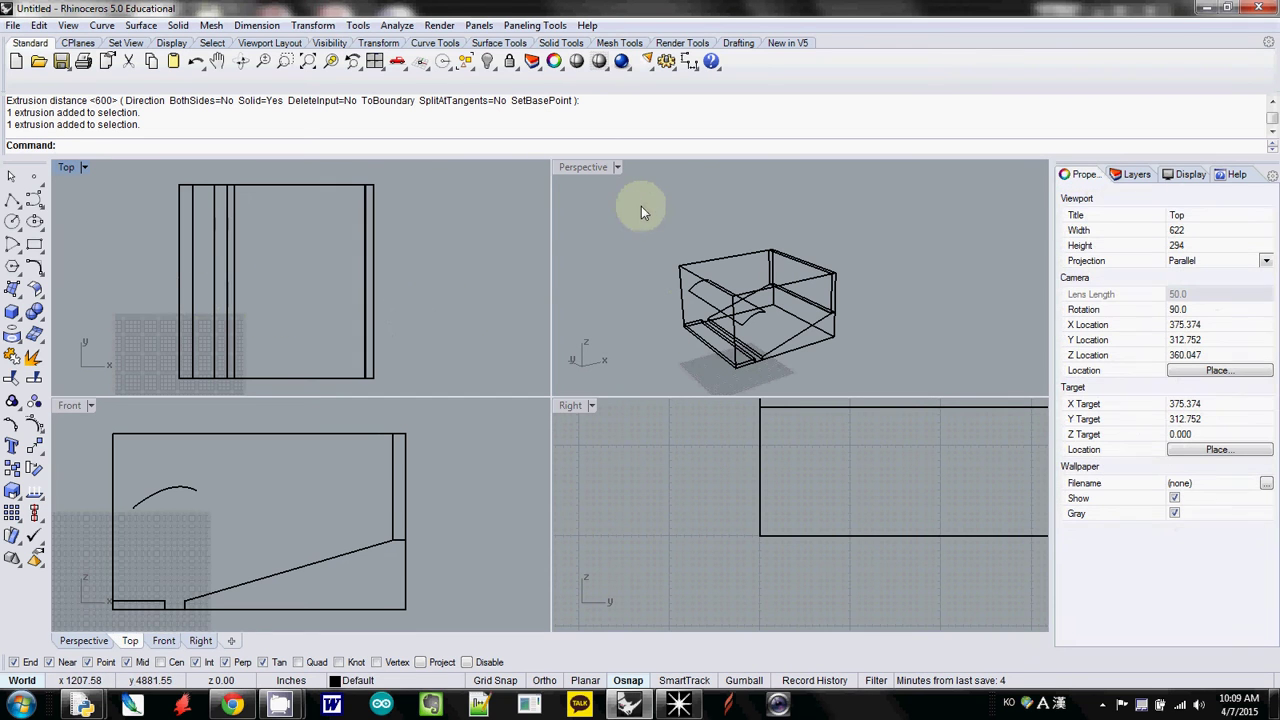
Change the model units to Millimeters in Options and accept rescaling the model
left_click(396, 27)
mouse_move(358, 25)
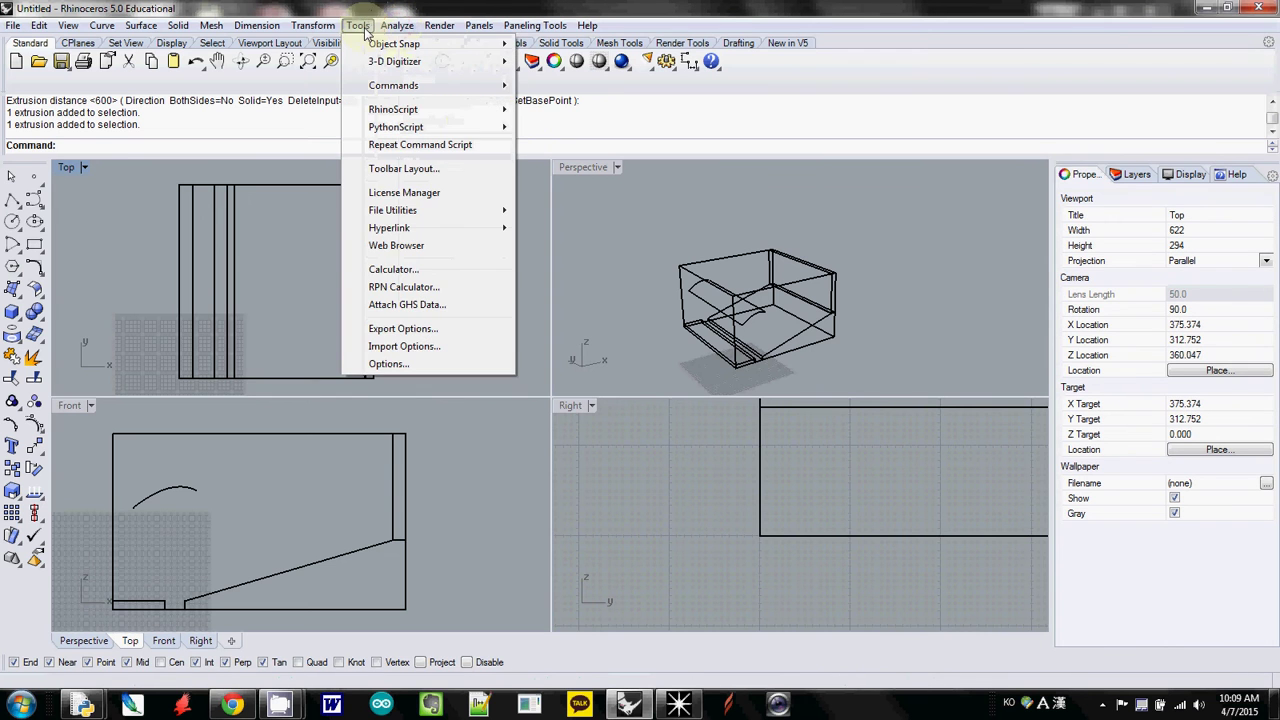
left_click(390, 363)
left_click(420, 255)
left_click(700, 191)
left_click(699, 217)
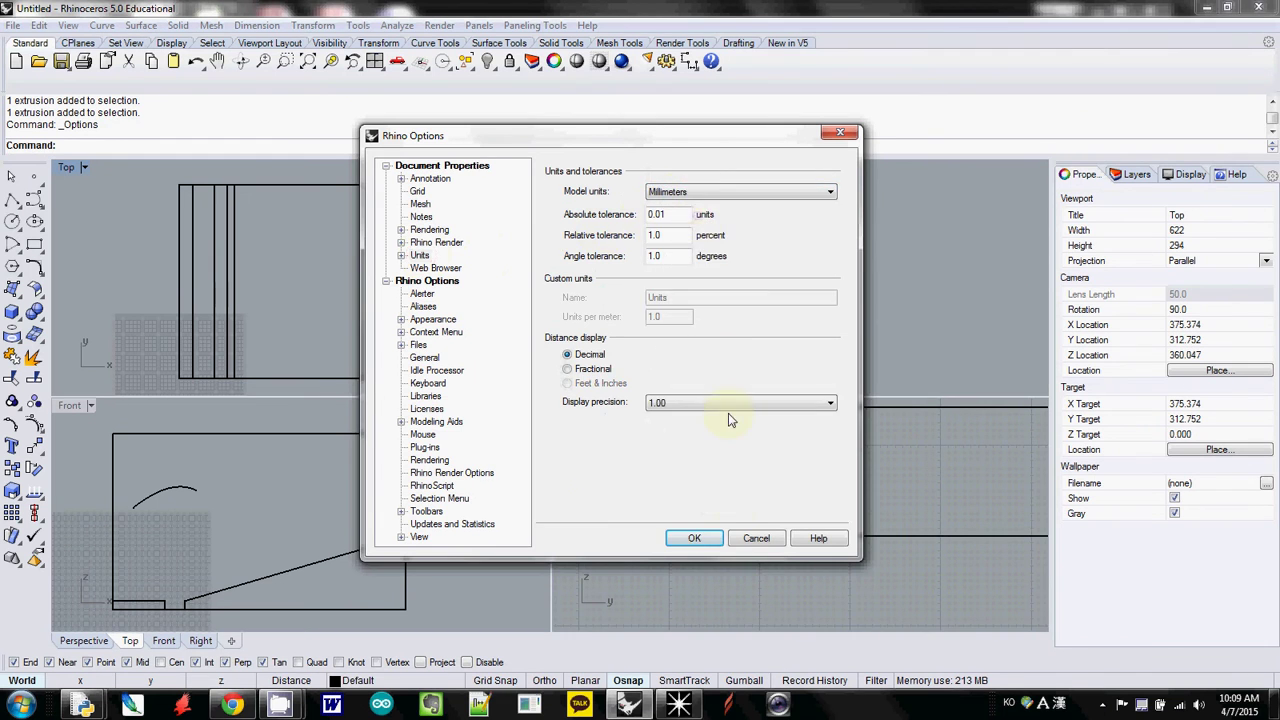
left_click(697, 540)
left_click(566, 392)
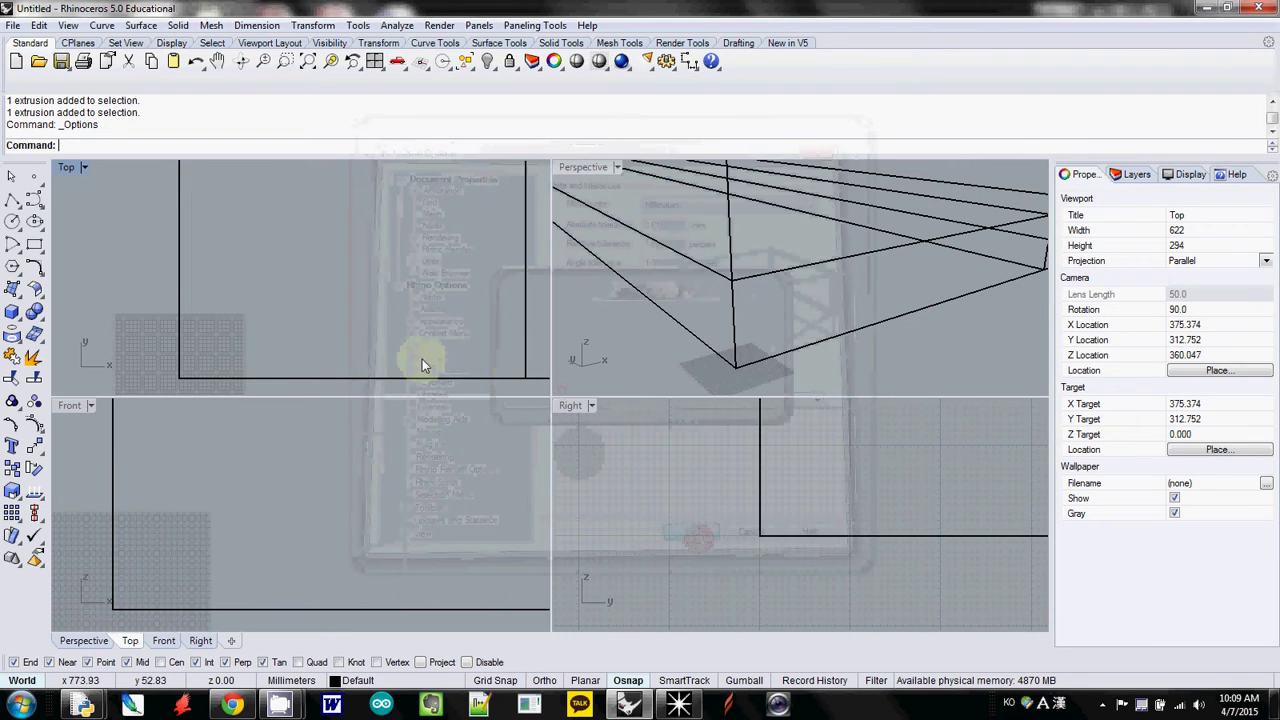
Zoom extents with Z and E, then window-select all the room geometry
type("z")
key("Return")
type("e")
key("Return")
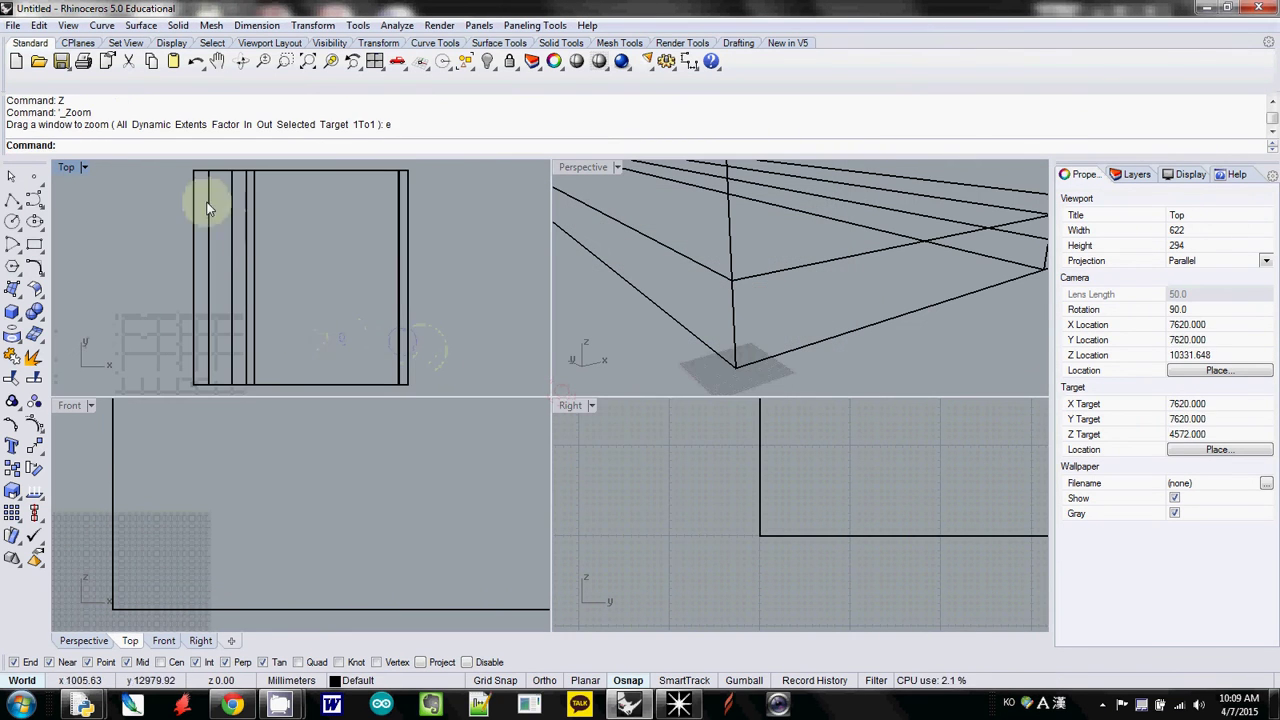
left_click_drag(173, 167, 420, 405)
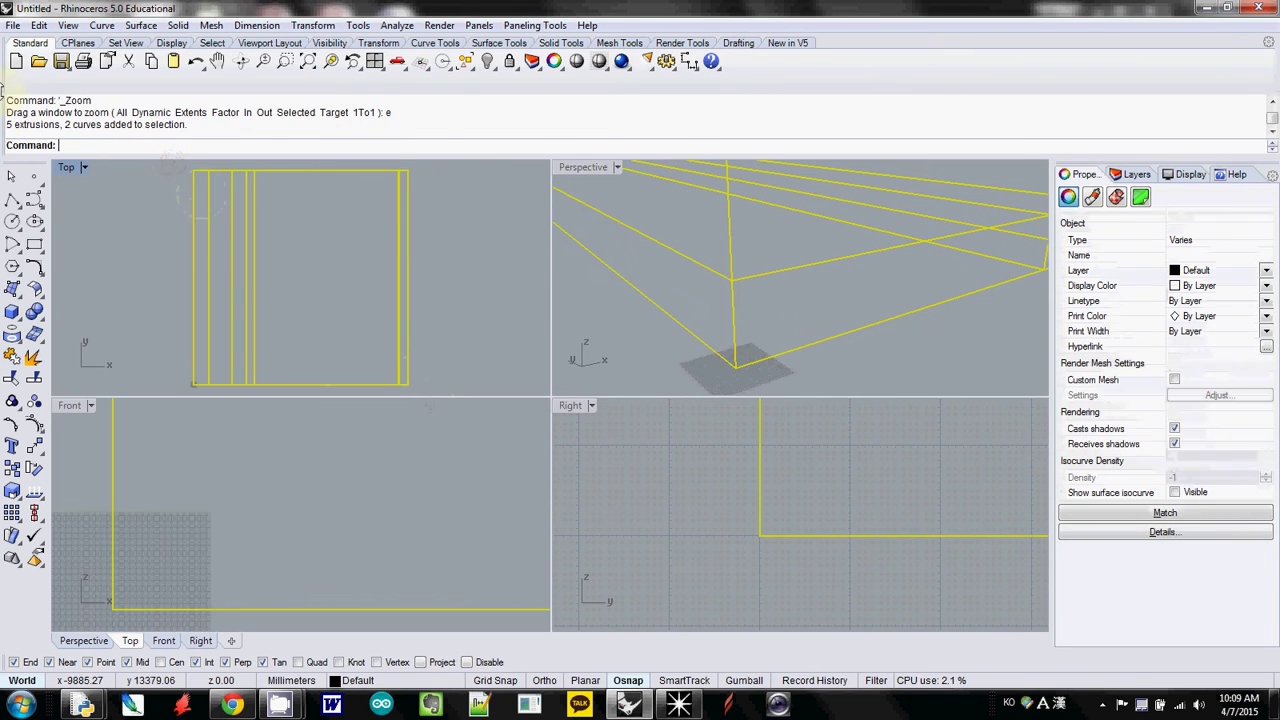
Export the selection to the Desktop as test-model.3ds (3D Studio) with a denser polygon mesh
left_click(13, 25)
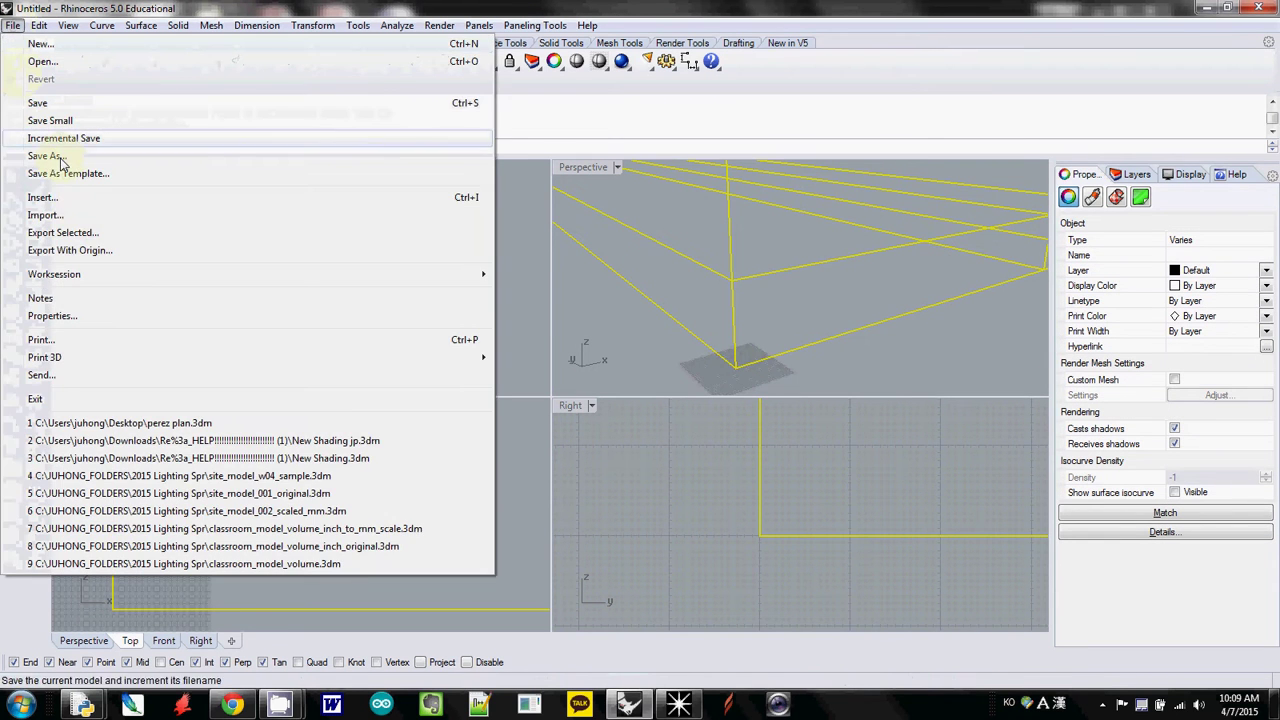
left_click(82, 232)
type("te")
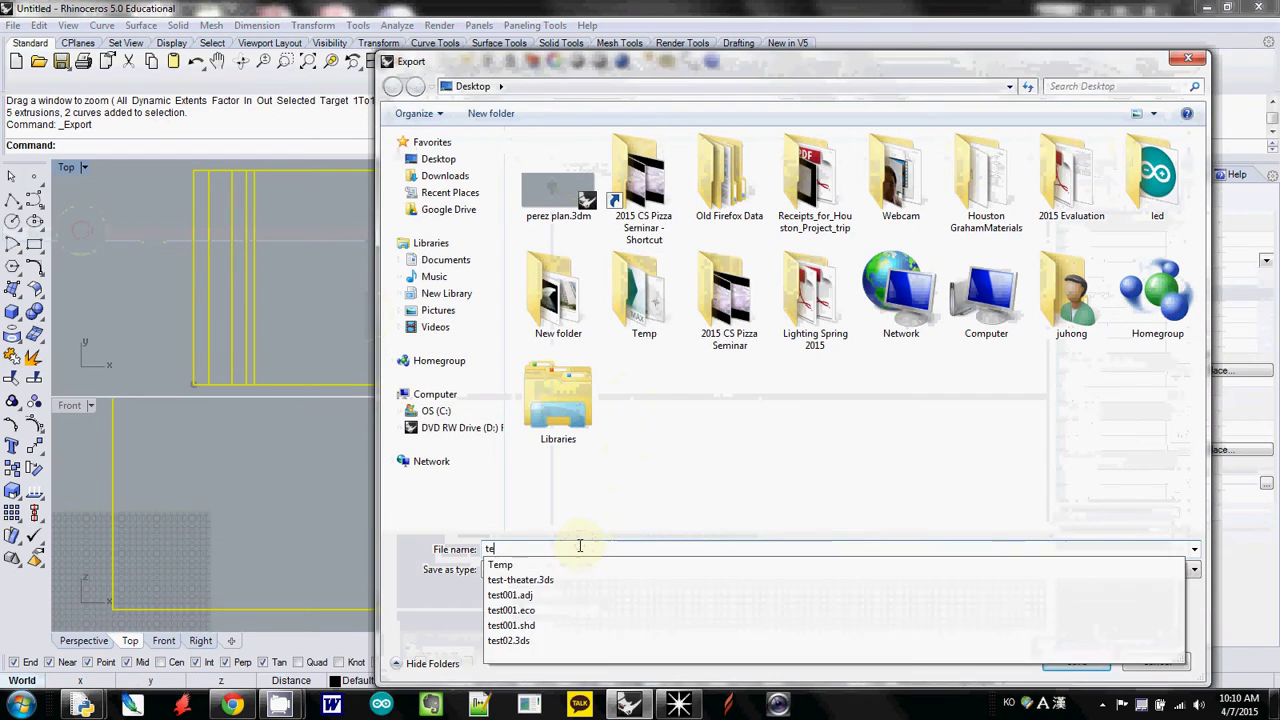
type("st-mode")
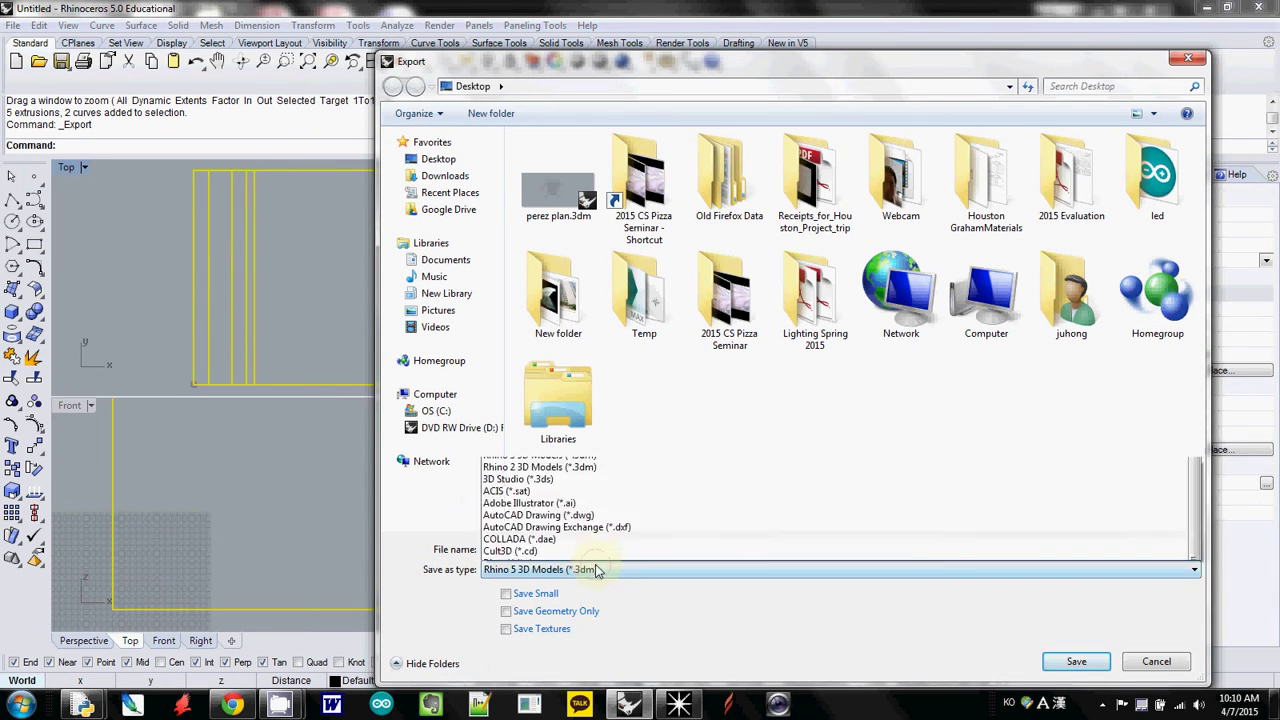
left_click(520, 248)
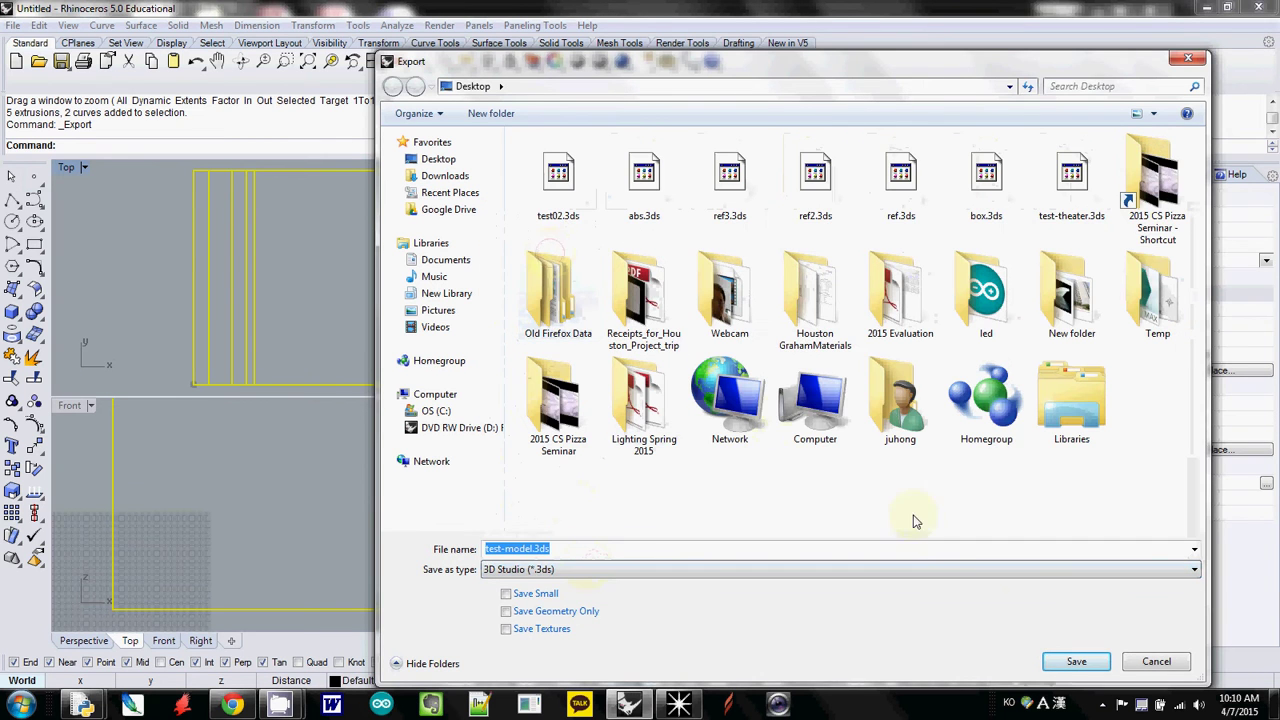
left_click(1076, 661)
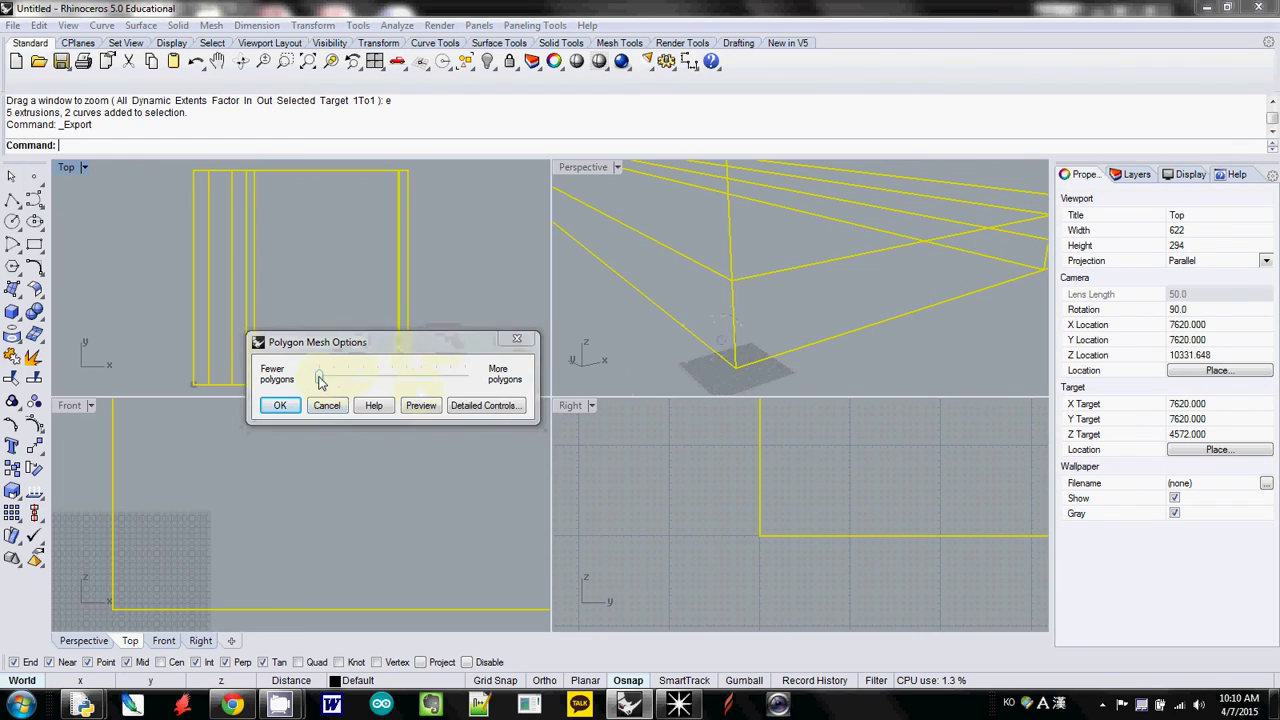
left_click_drag(319, 378, 429, 385)
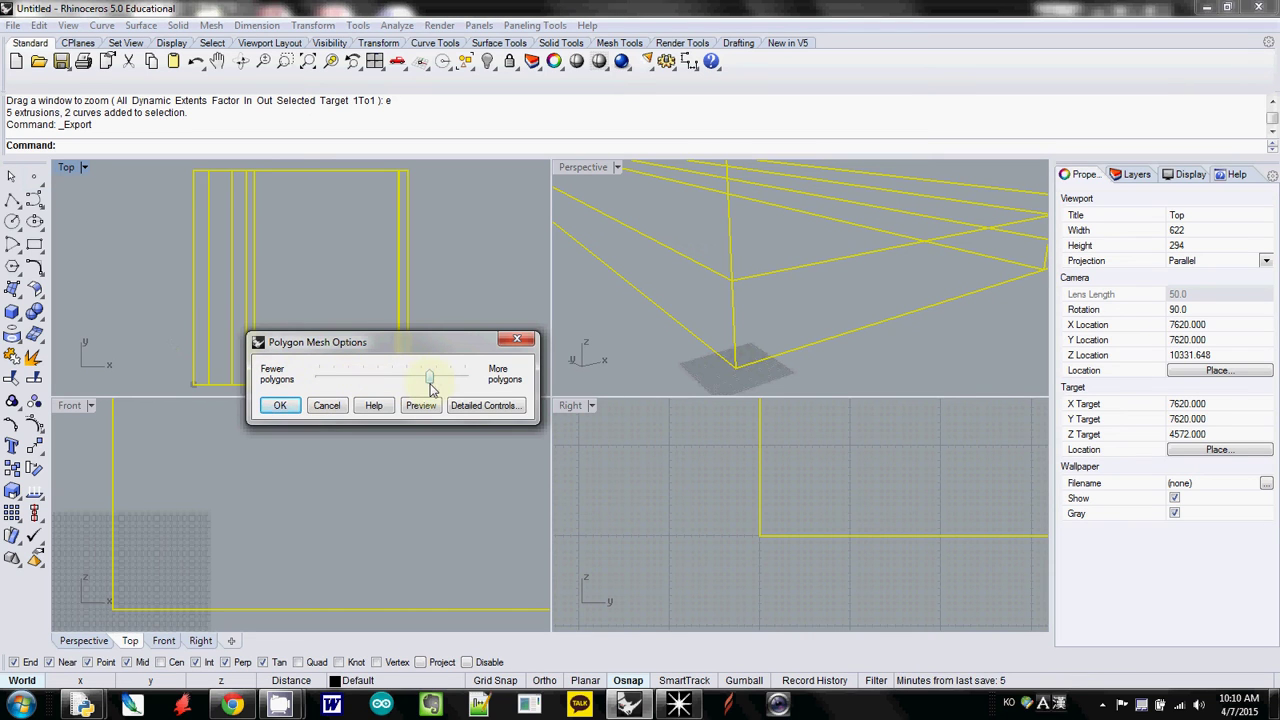
left_click(289, 410)
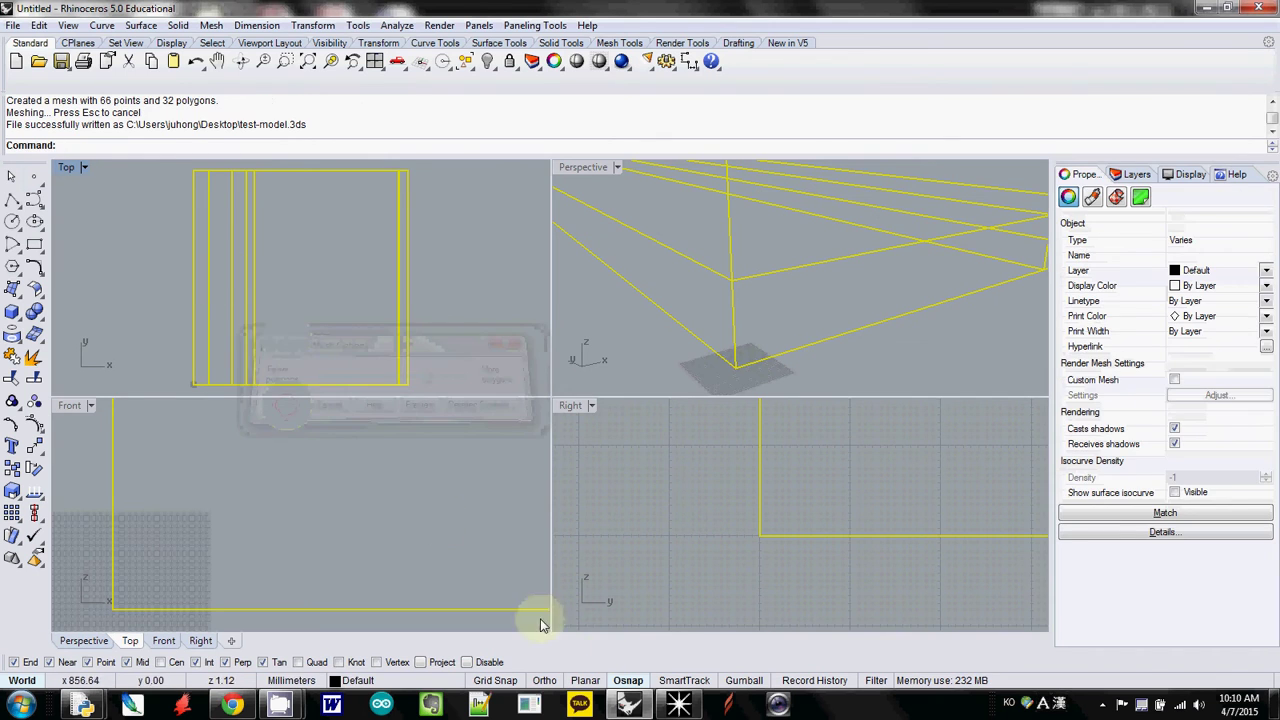
Import test-model.3ds from the Desktop into the existing Ecotect model as 3D CAD geometry
left_click(678, 705)
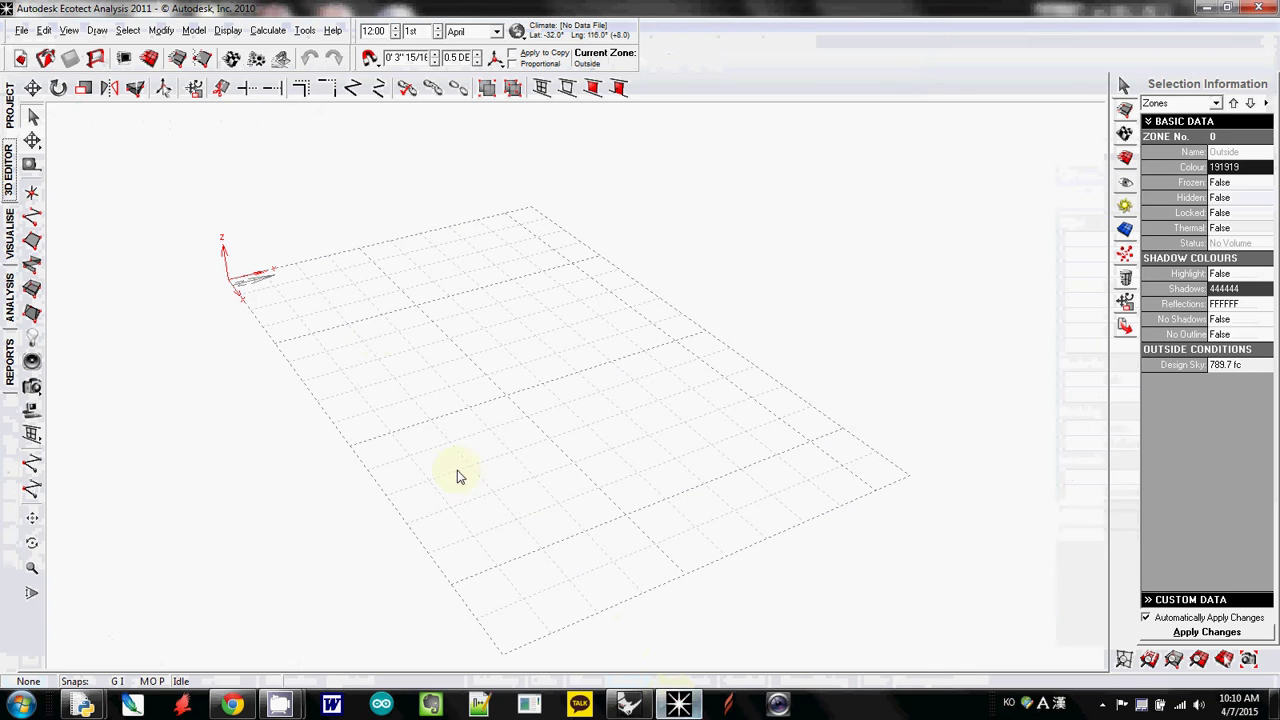
left_click(22, 31)
mouse_move(25, 190)
left_click(268, 210)
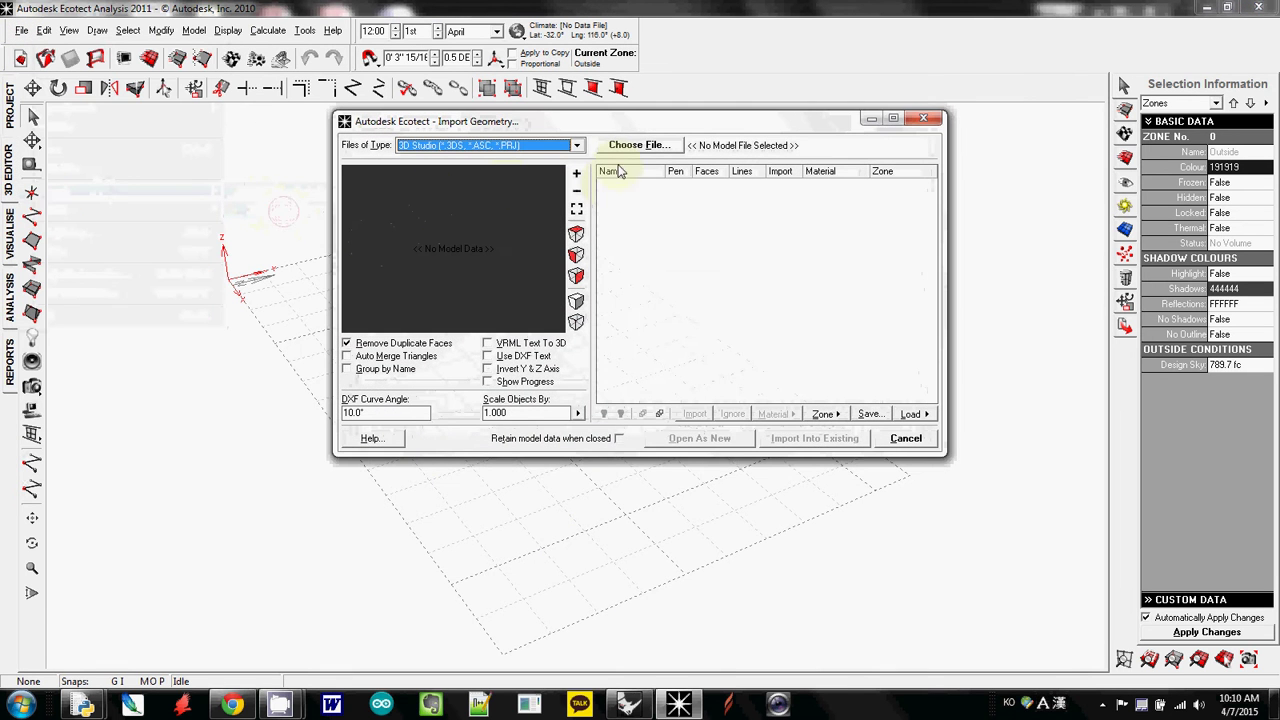
left_click(630, 146)
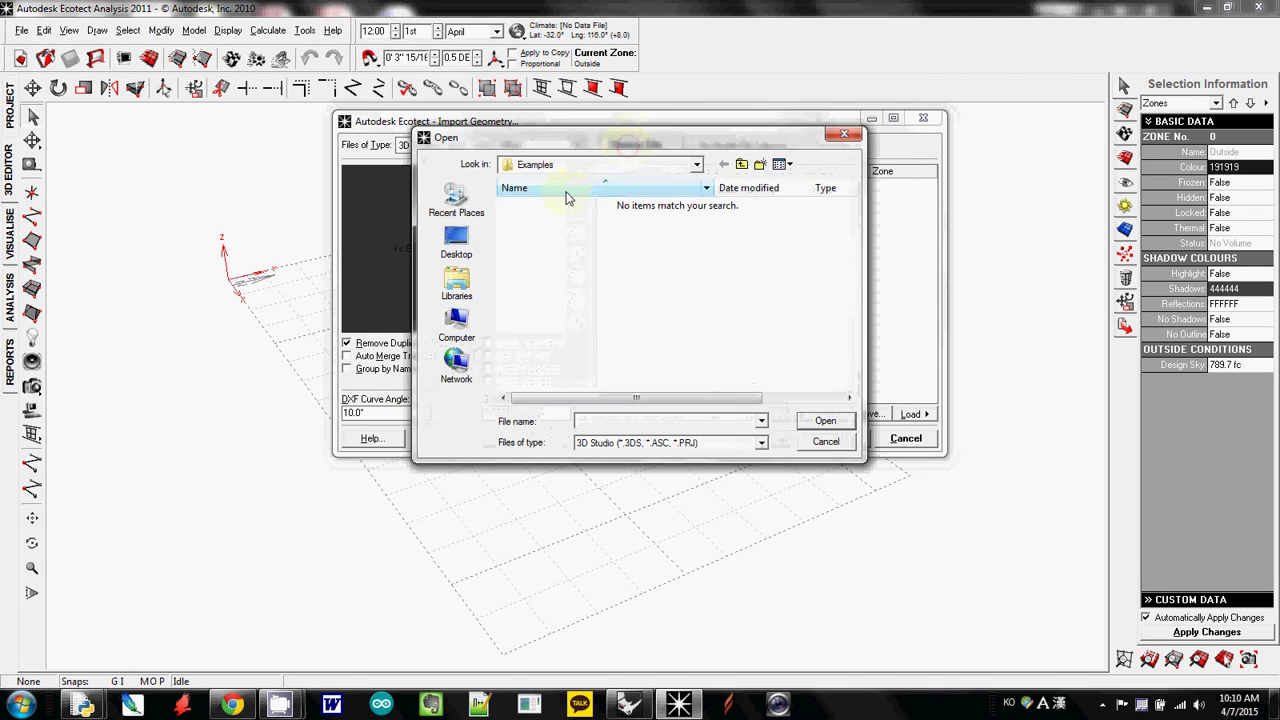
left_click(456, 242)
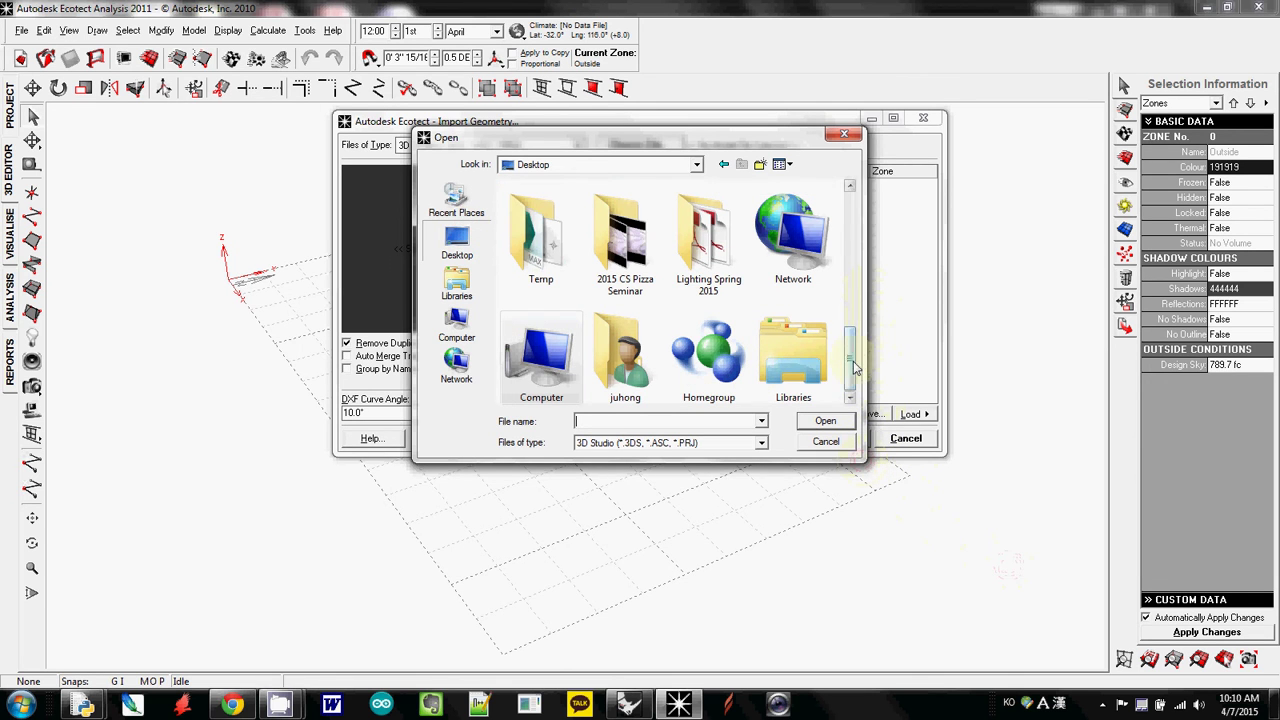
left_click_drag(852, 365, 851, 218)
left_click(541, 230)
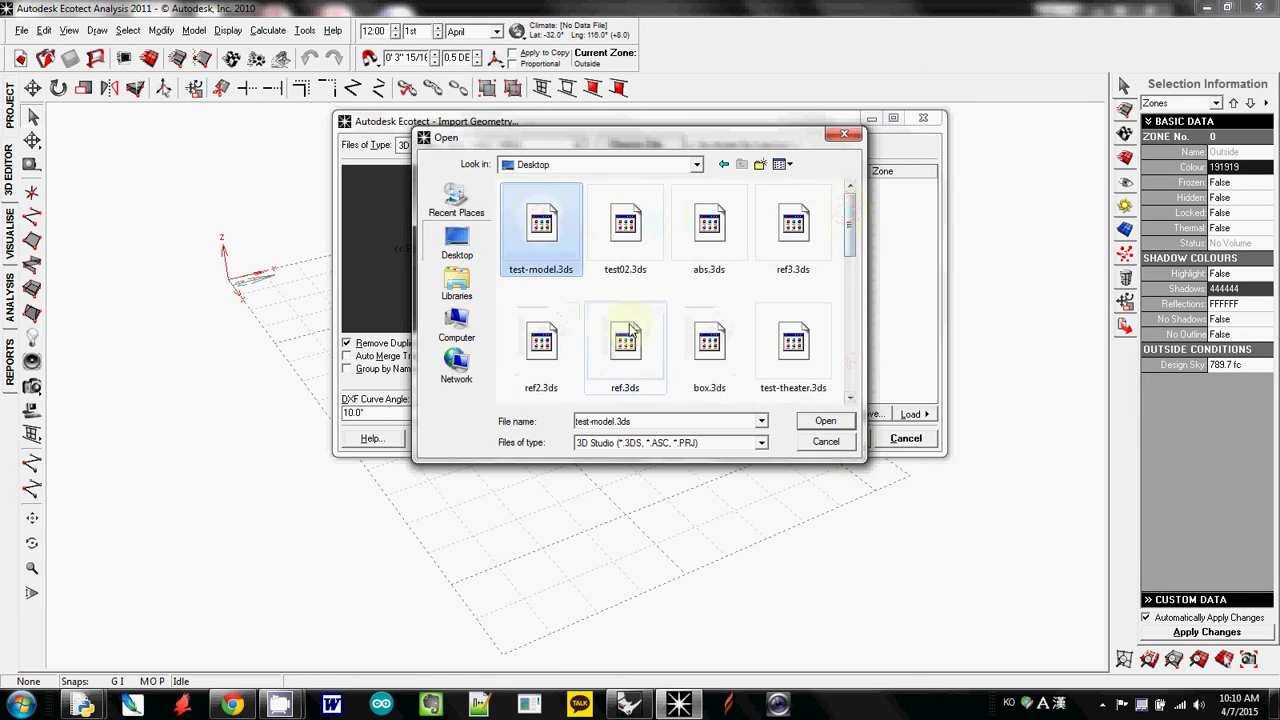
left_click(822, 421)
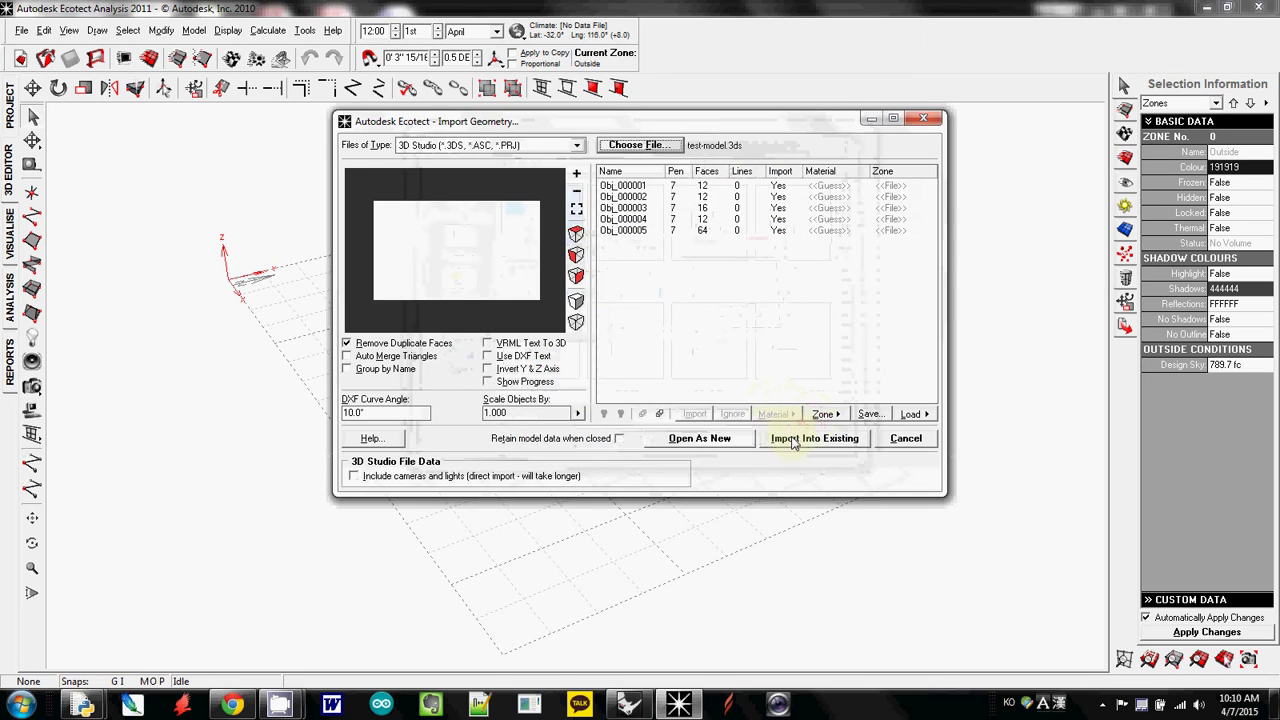
left_click(792, 438)
Switch to the top view and begin measuring the room's width from the bottom-left corner
right_click_drag(457, 470, 588, 466)
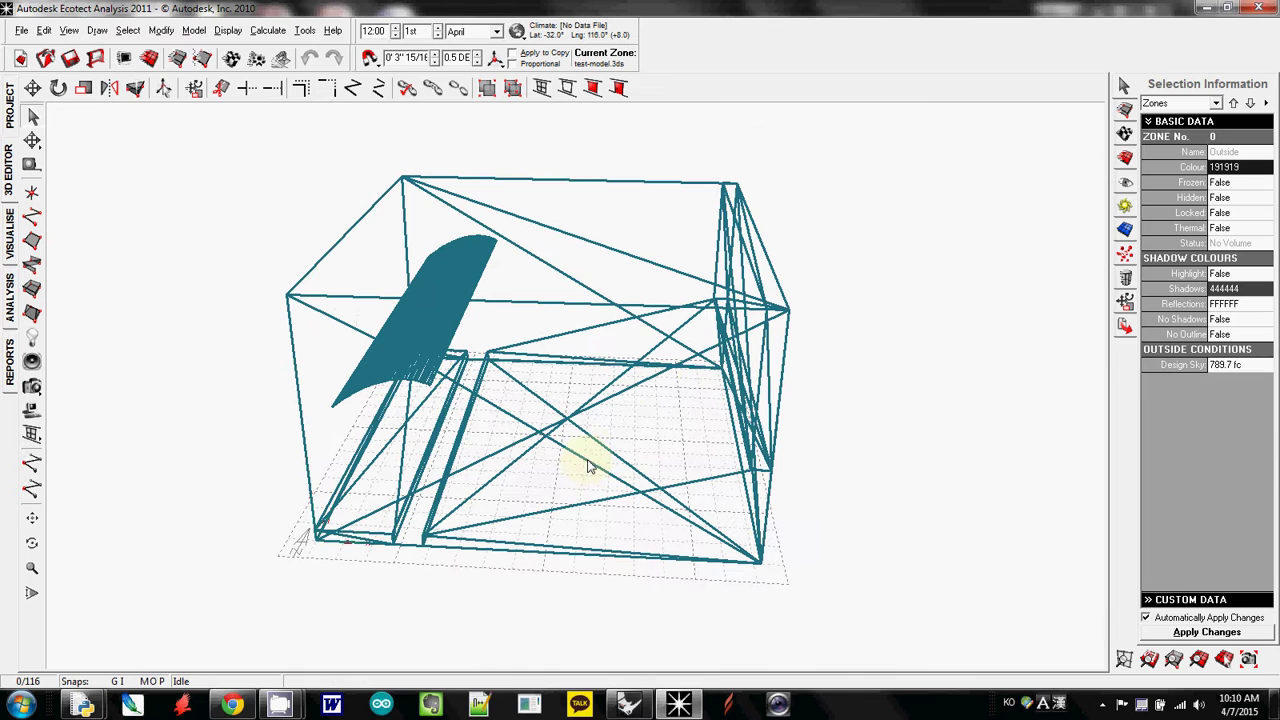
left_click(1124, 160)
left_click(1153, 108)
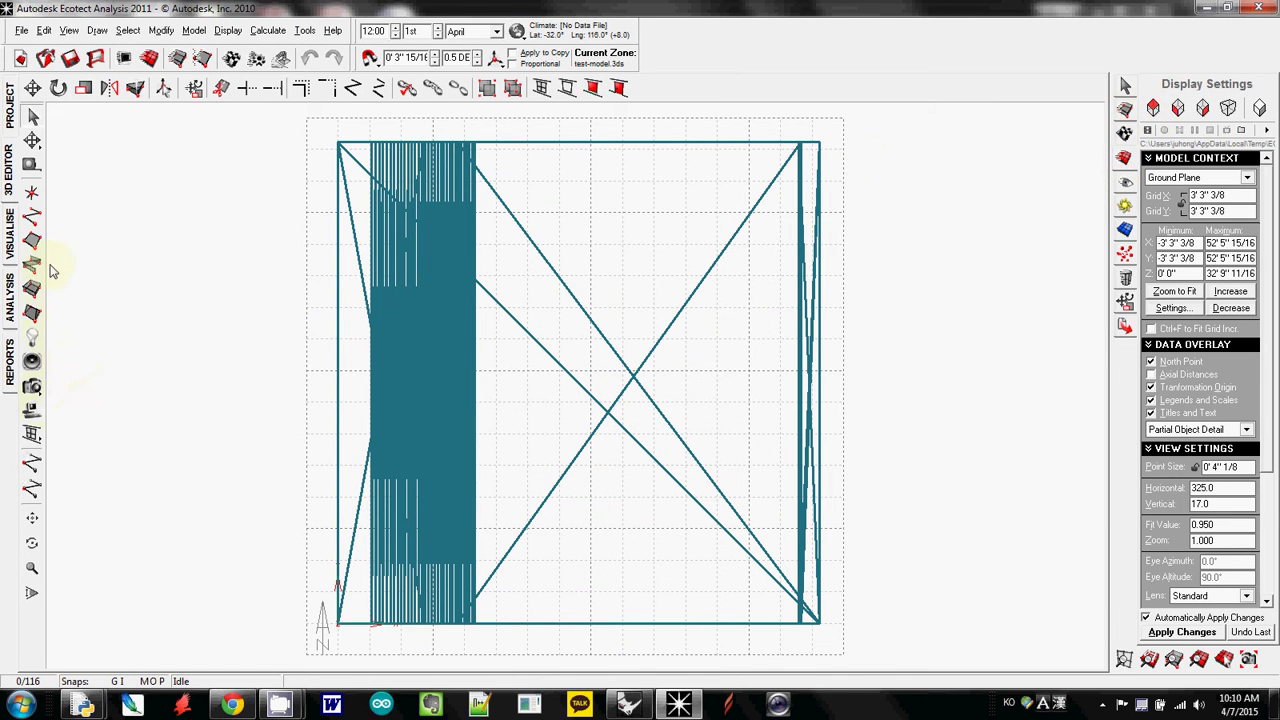
left_click(31, 165)
left_click(336, 622)
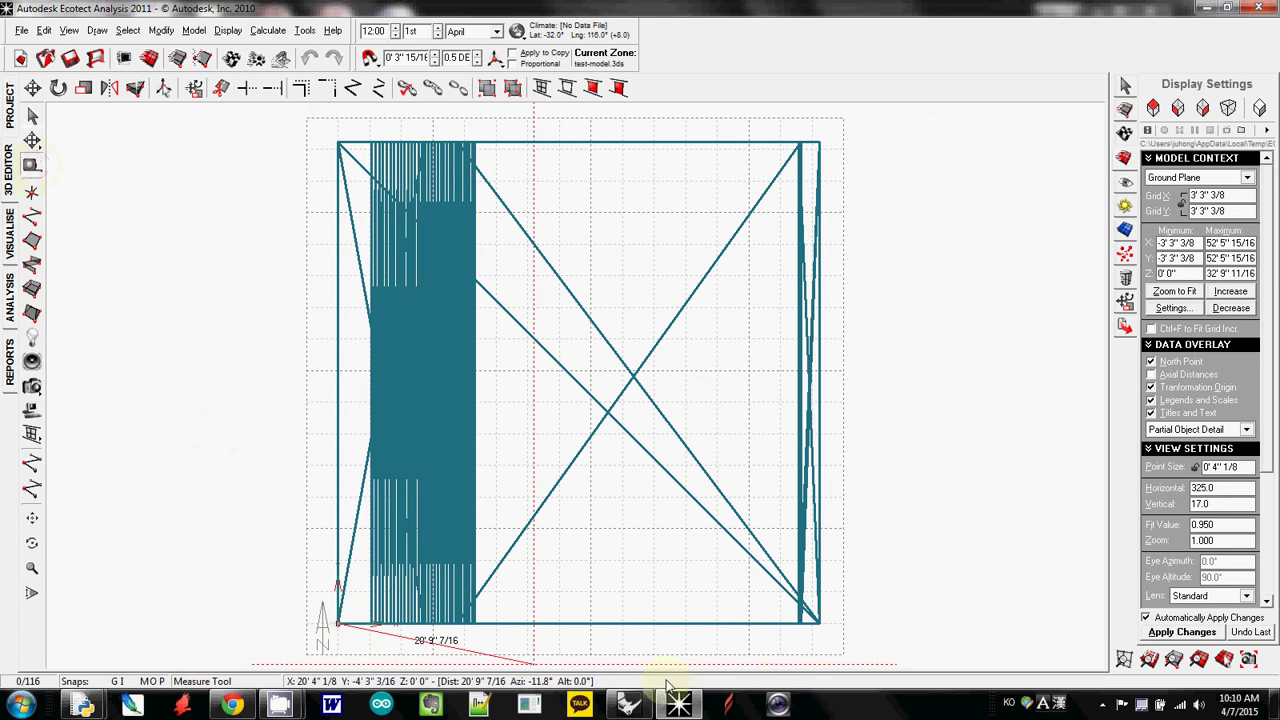
Finish measuring the 50' bottom edge, then dismiss the Help window
left_click(825, 632)
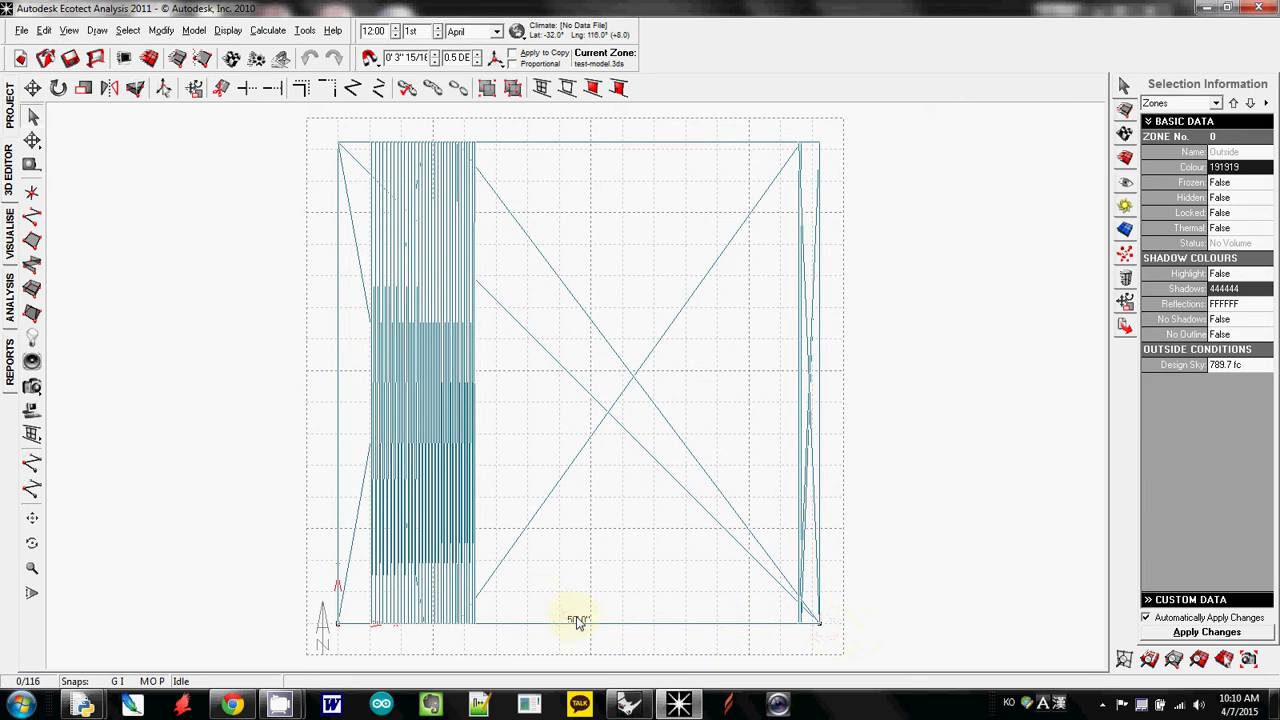
left_click(577, 621)
key("F1")
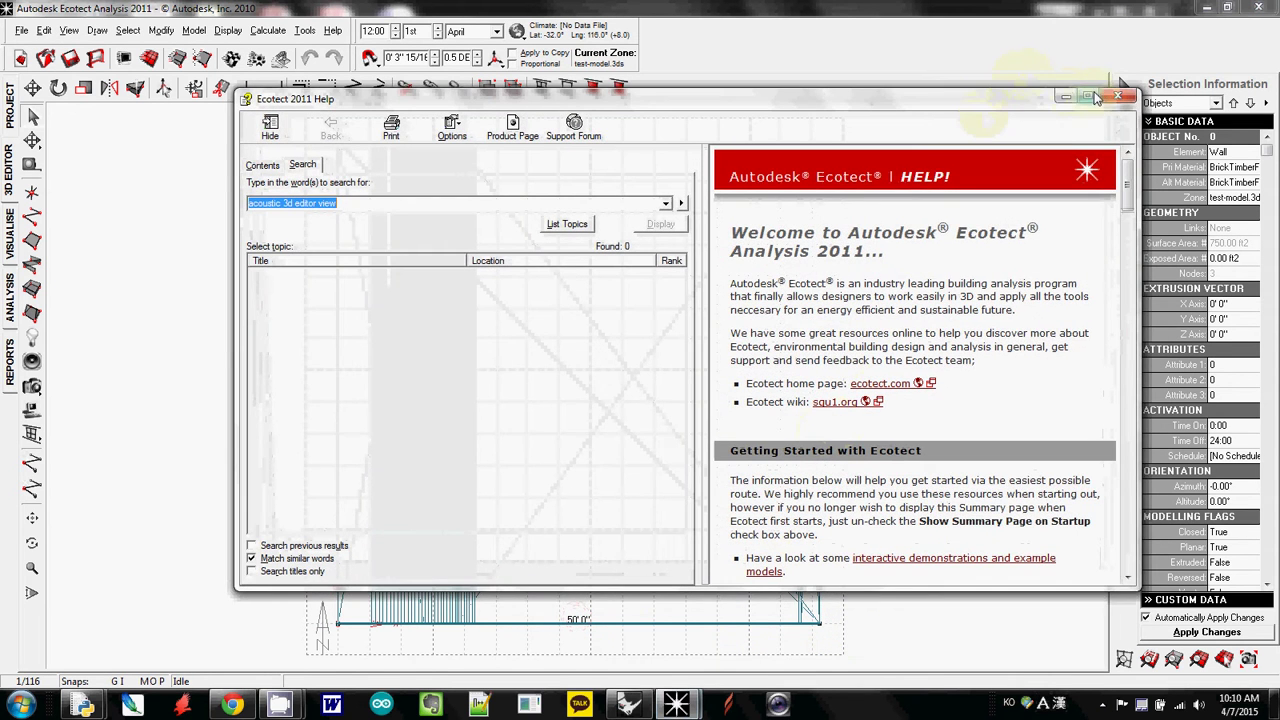
left_click(1119, 97)
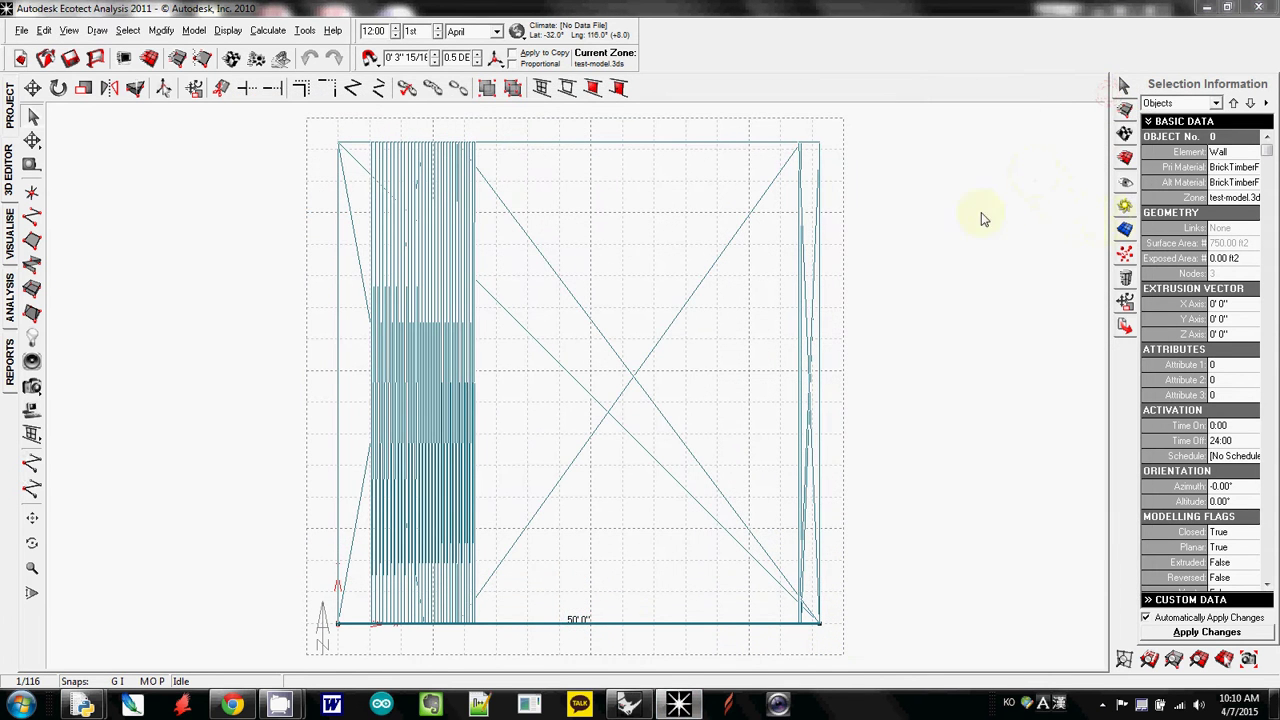
Place a speaker at the left wall aimed across toward the right wall and select it
left_click(33, 361)
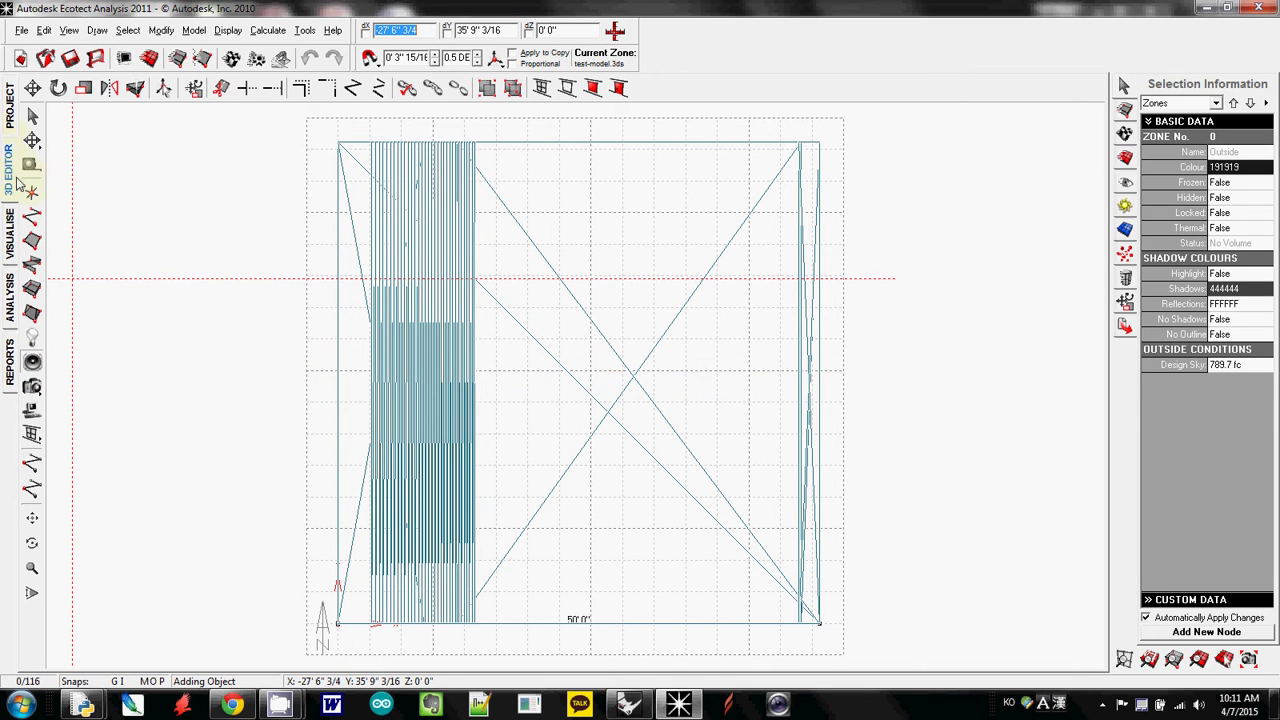
left_click(348, 372)
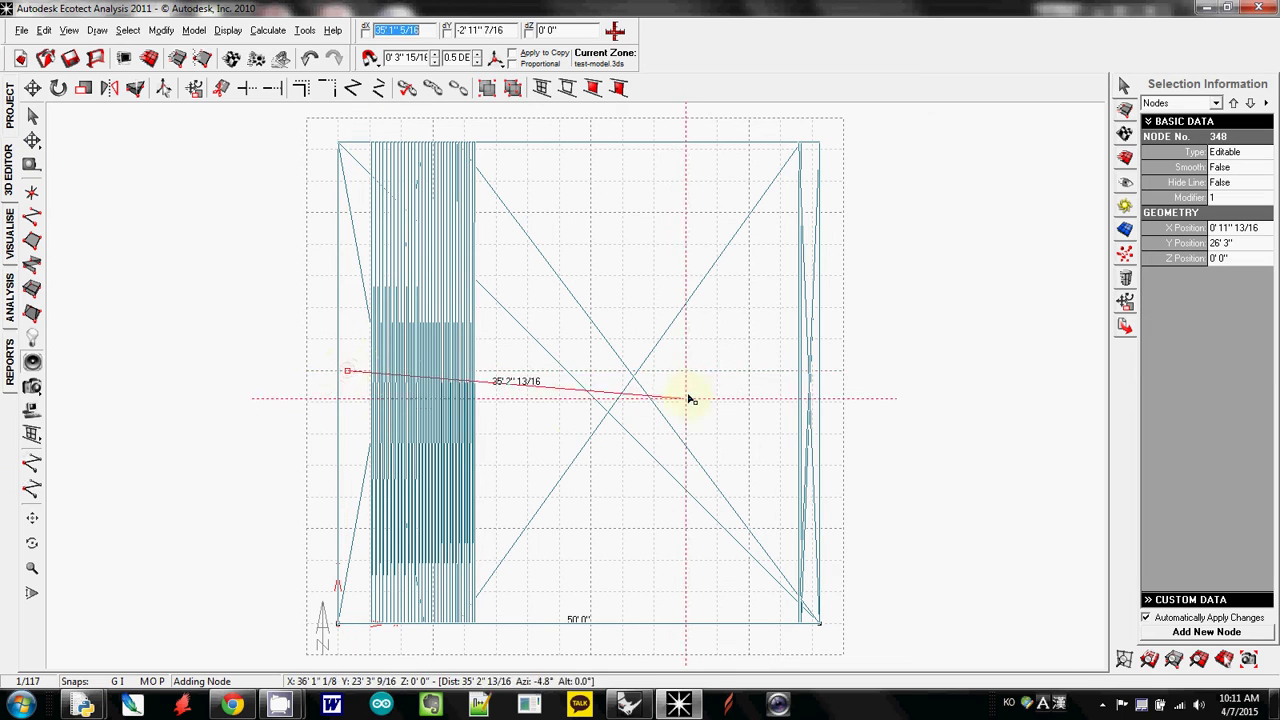
left_click(768, 372)
key("Escape")
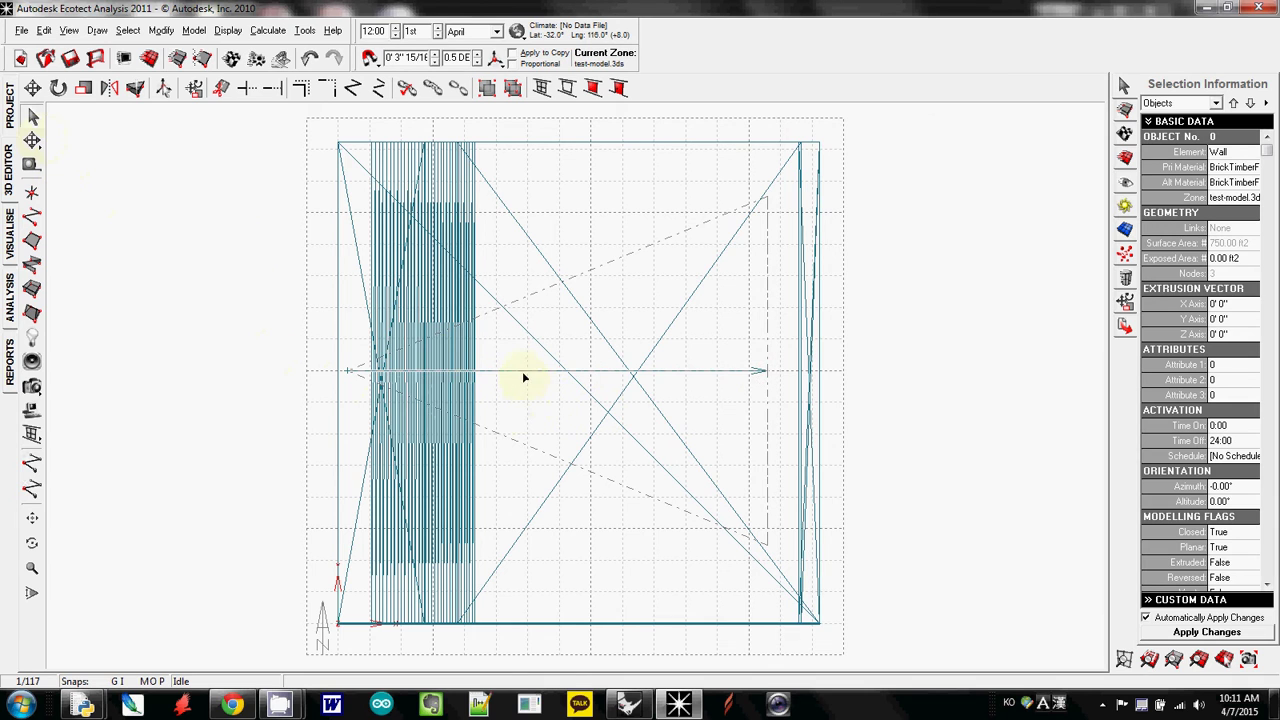
left_click(524, 374)
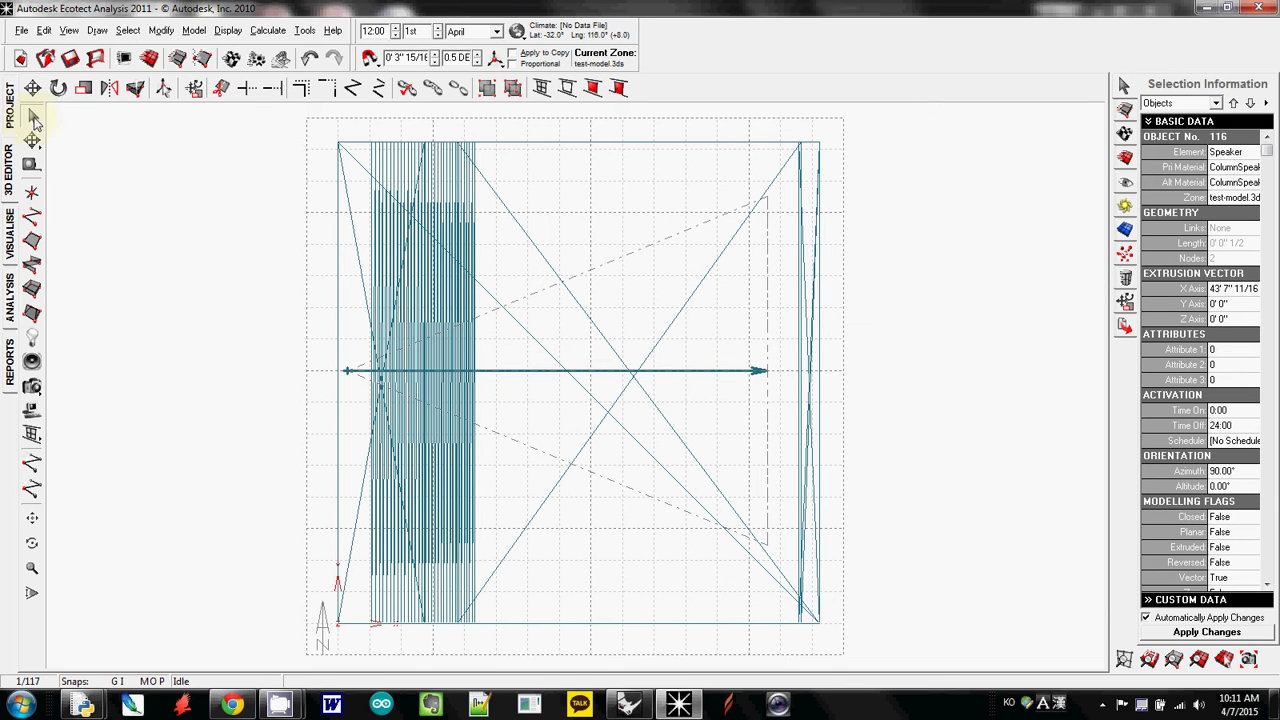
left_click(514, 393)
left_click(520, 371)
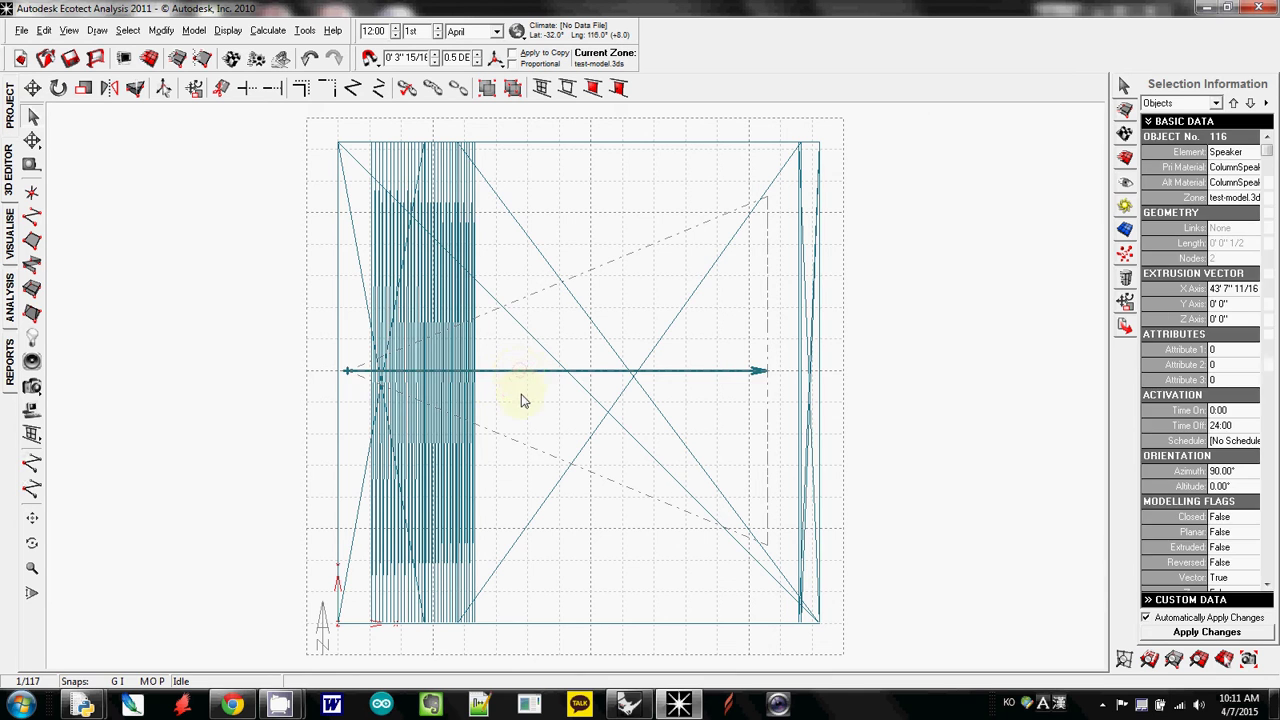
left_click(520, 400)
left_click(519, 372)
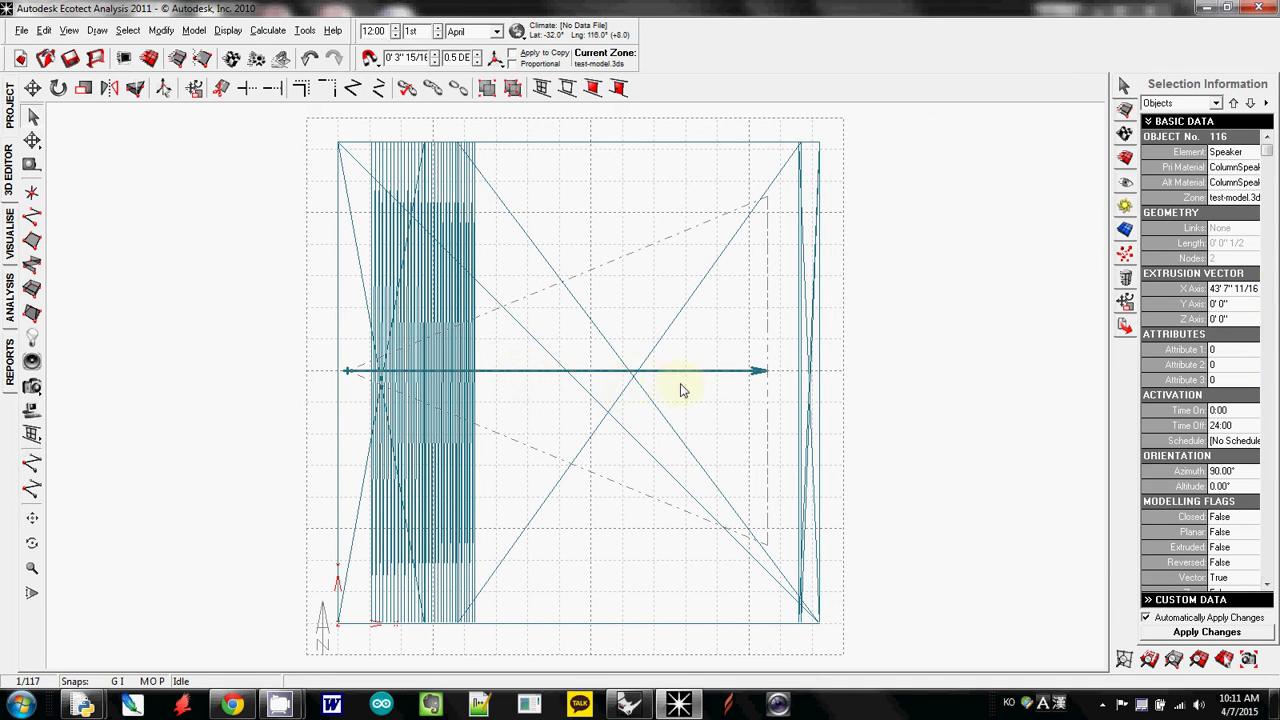
From a side view, raise the arrow line 4'7" 1/8 and show the Rays and Particles settings
left_click(1125, 158)
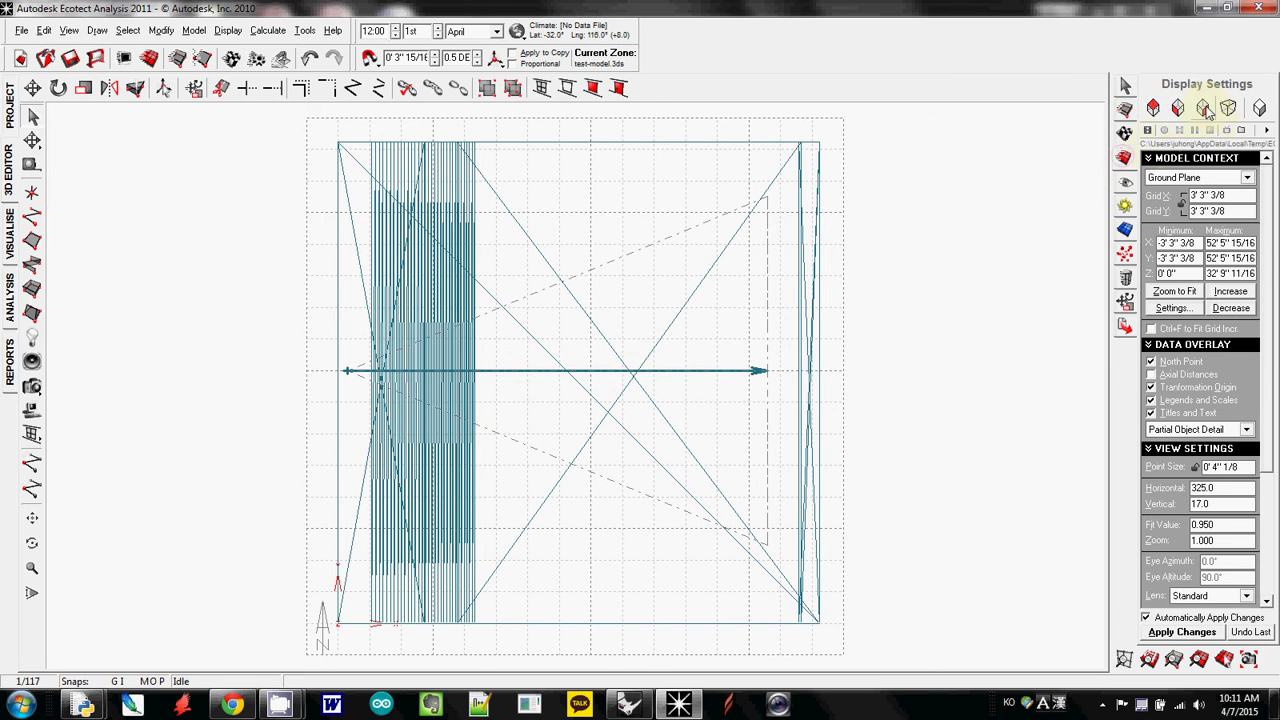
left_click(1204, 108)
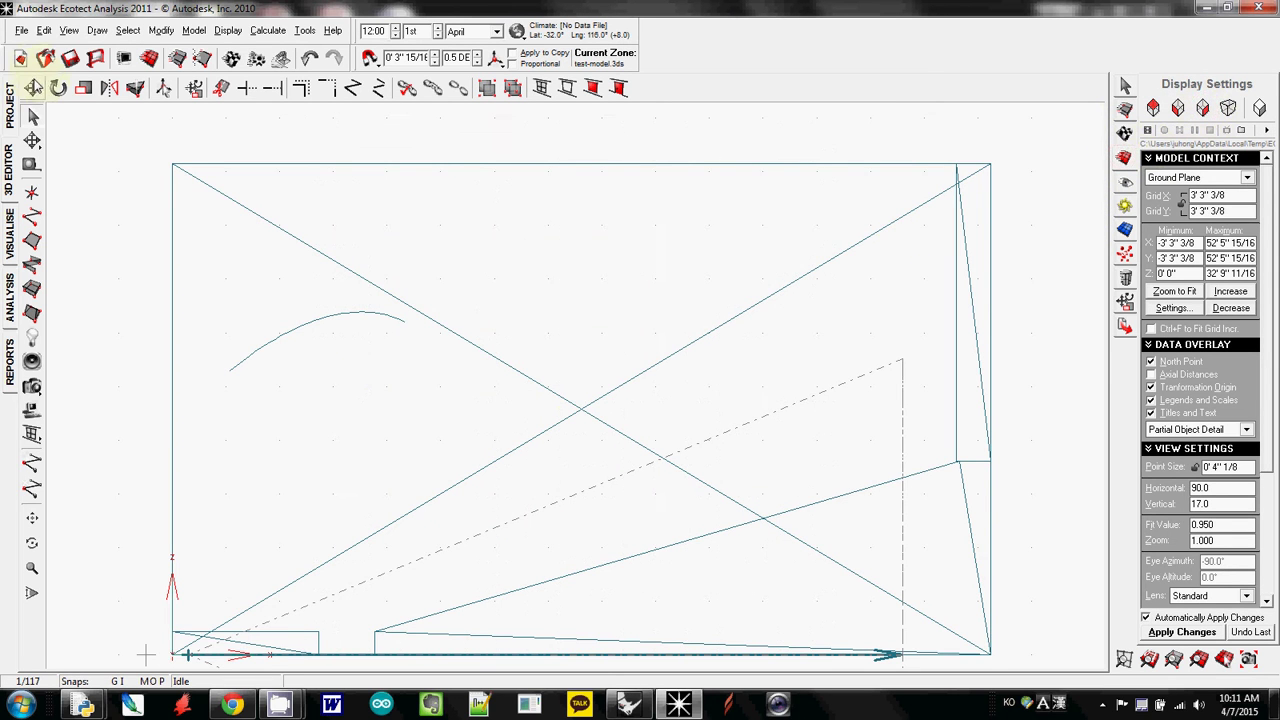
left_click(33, 87)
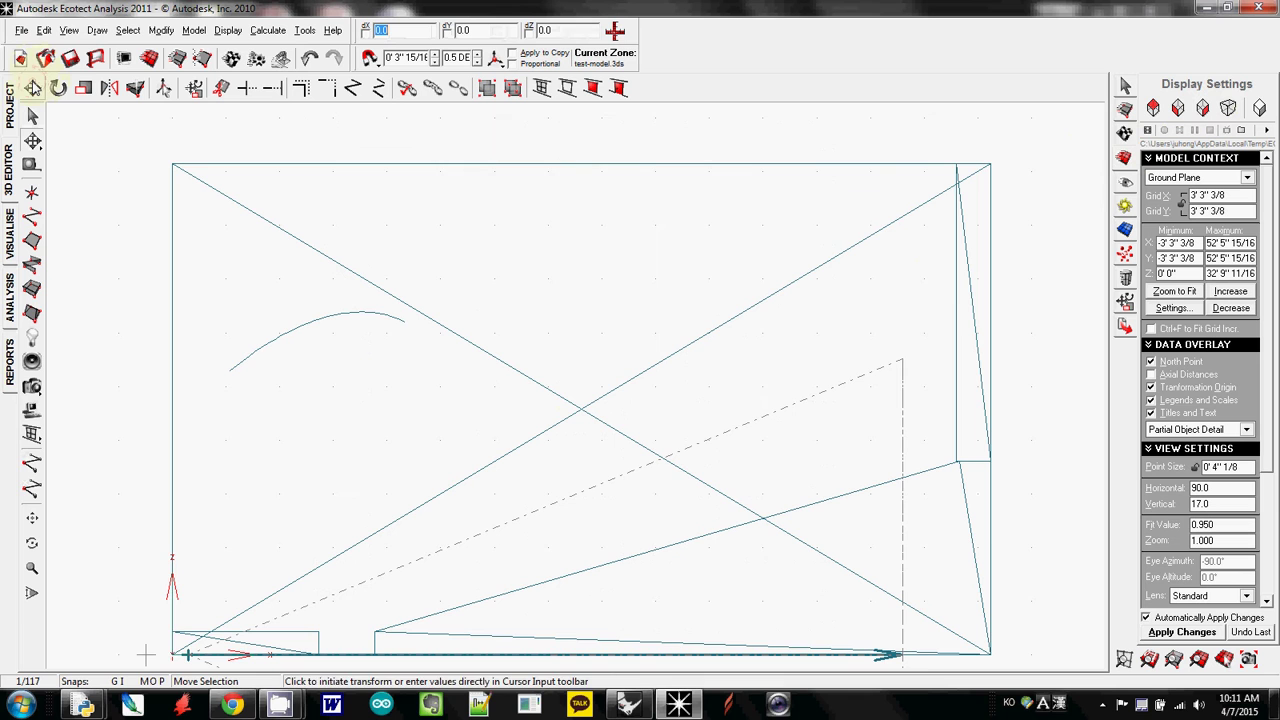
left_click(187, 658)
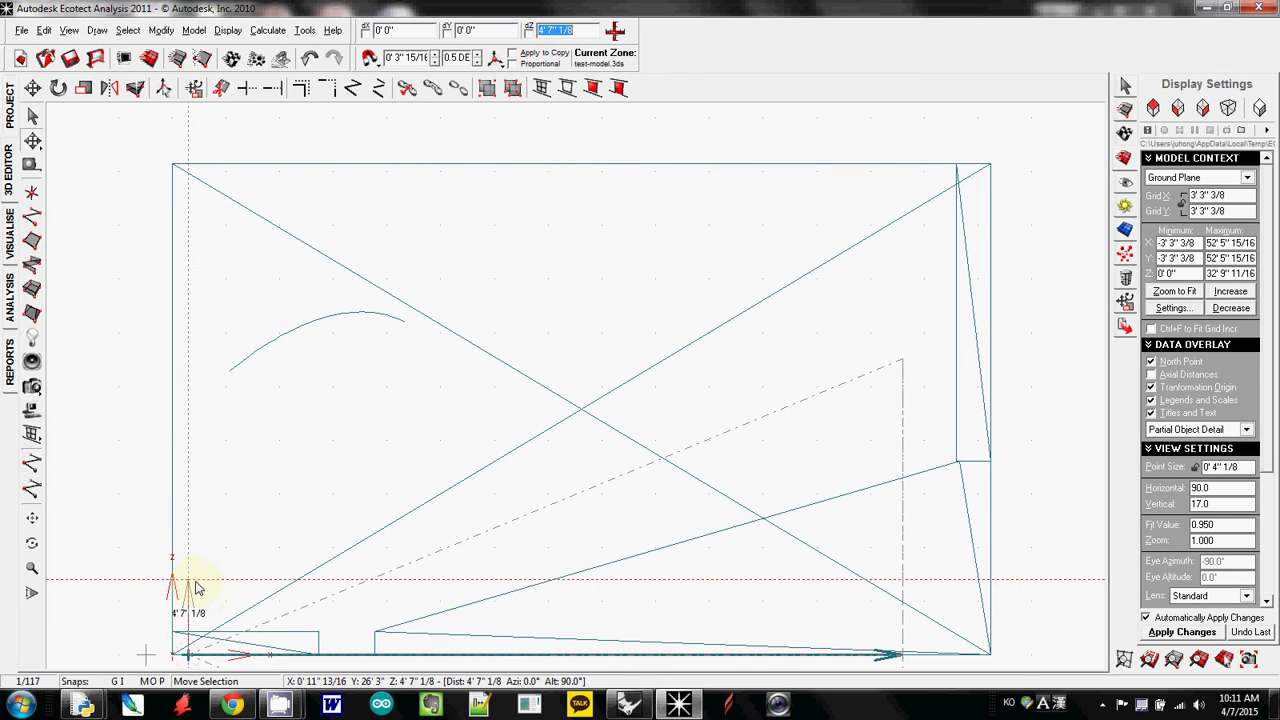
left_click(197, 589)
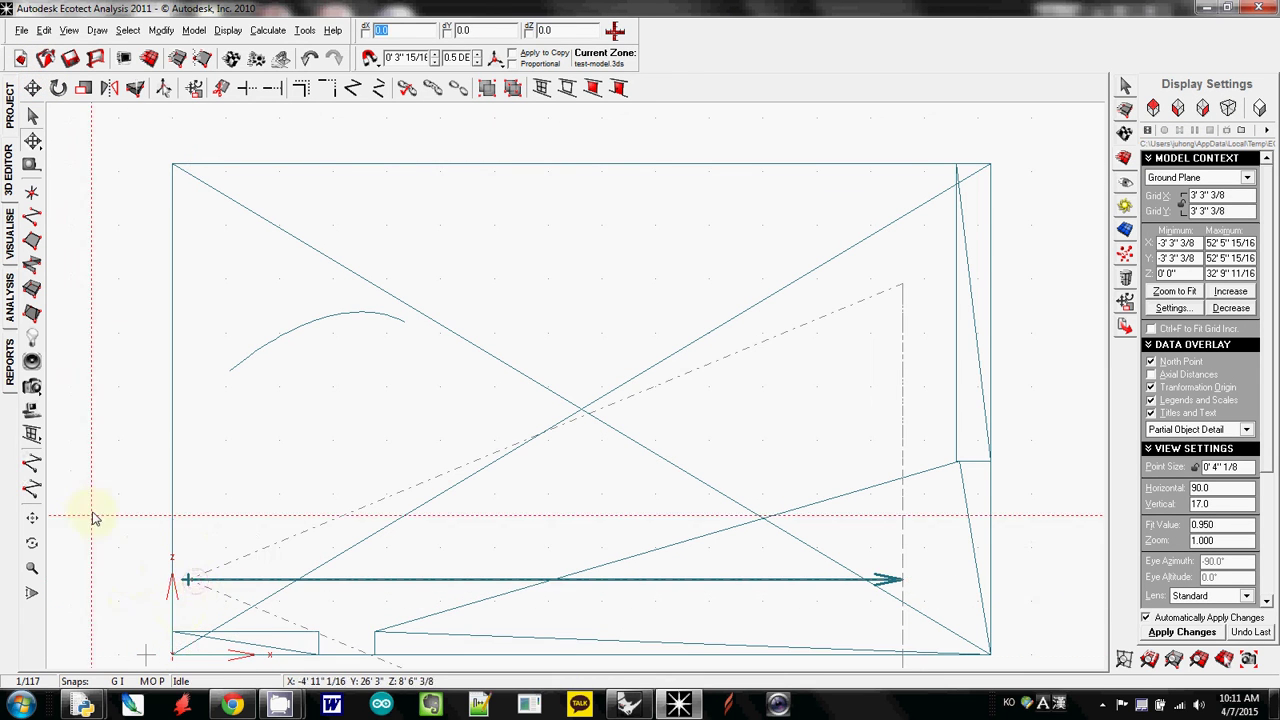
left_click(32, 117)
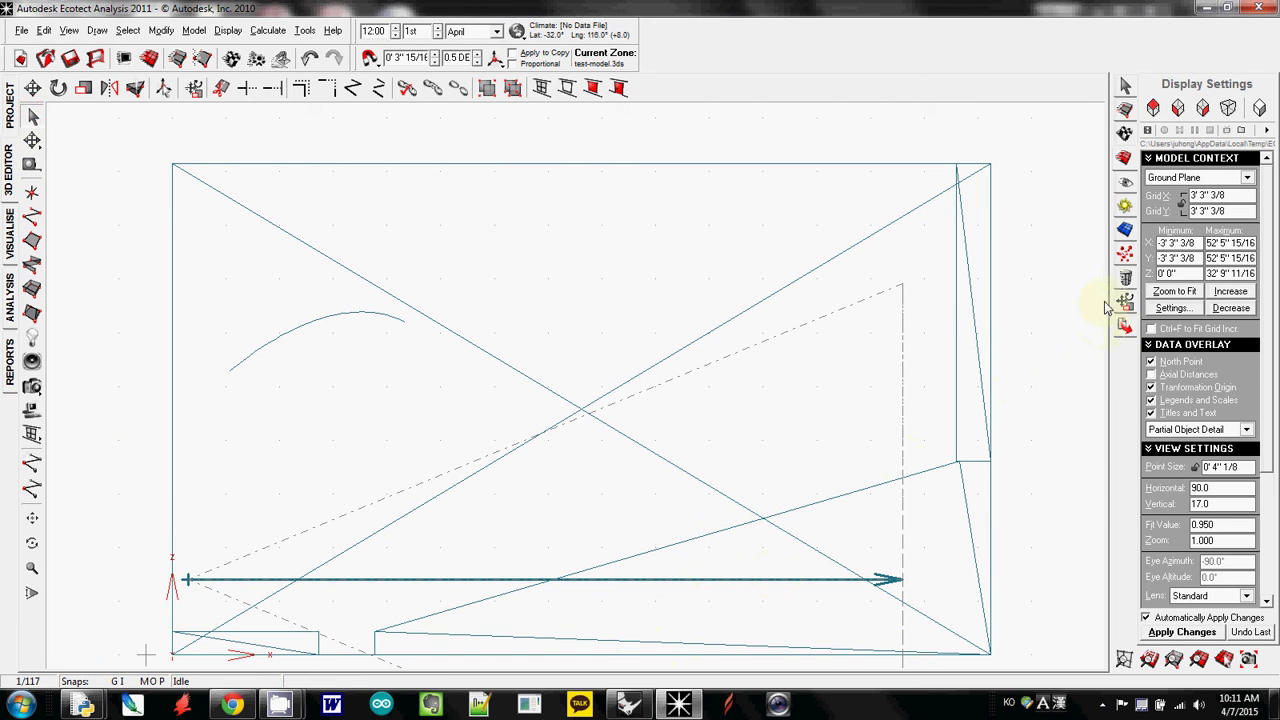
left_click(1124, 257)
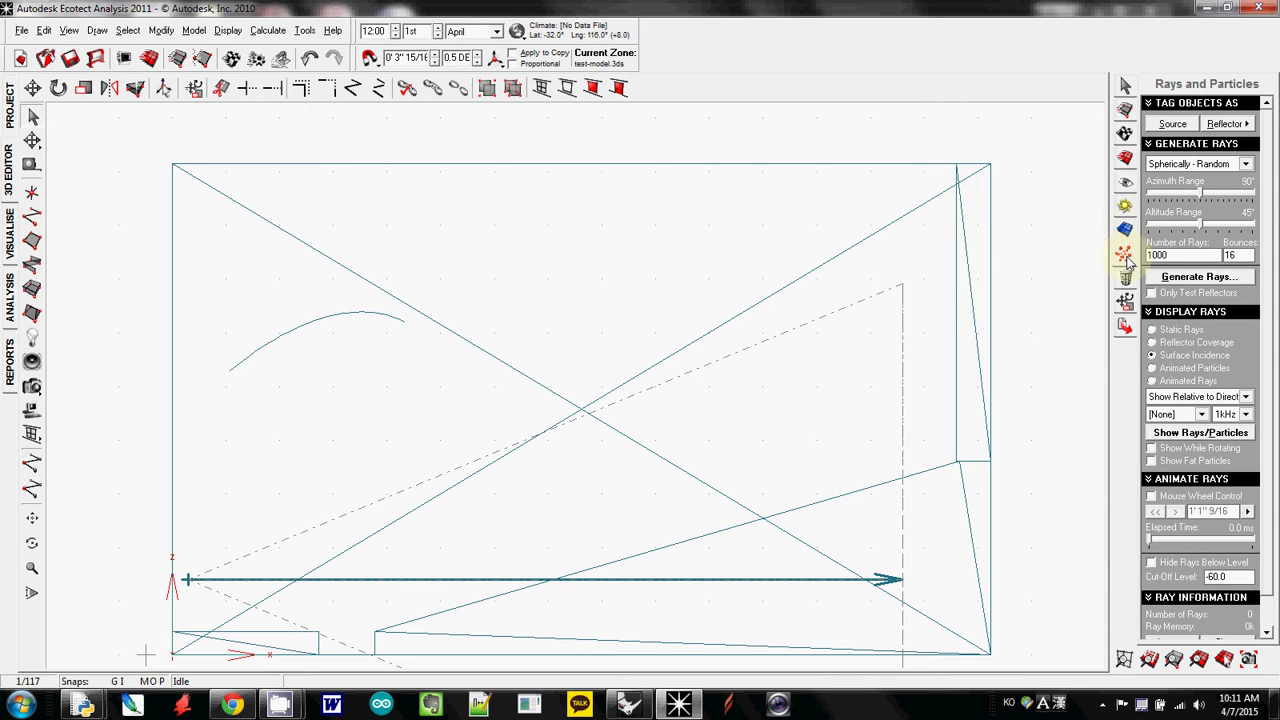
Tag all 117 model objects as acoustic reflectors, then select just the right-hand wall panel
left_click_drag(137, 139, 1015, 664)
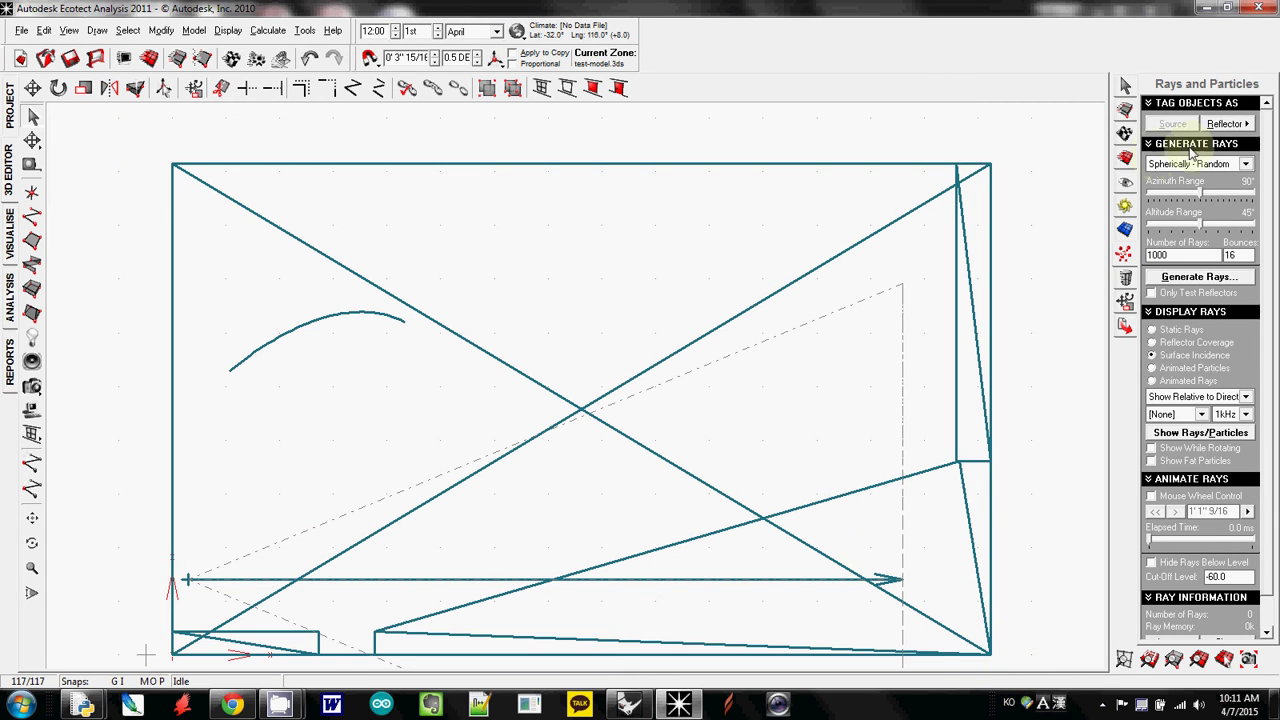
left_click(1228, 124)
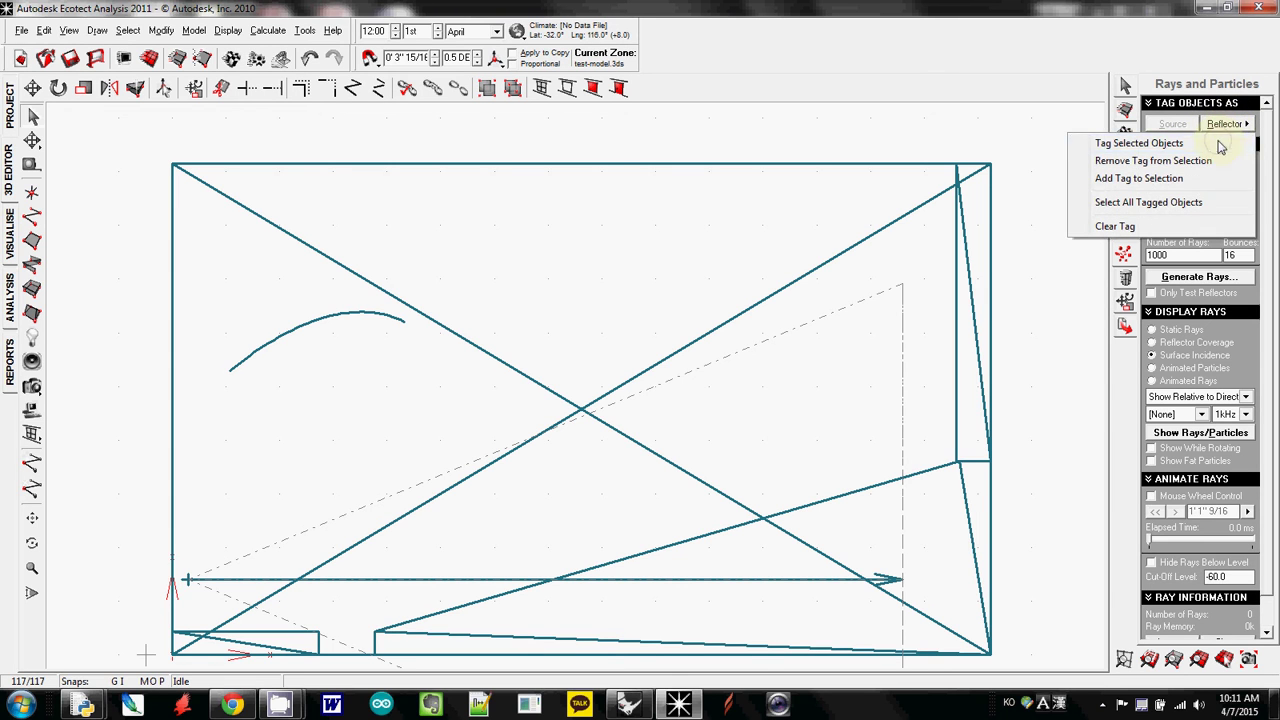
left_click(1218, 143)
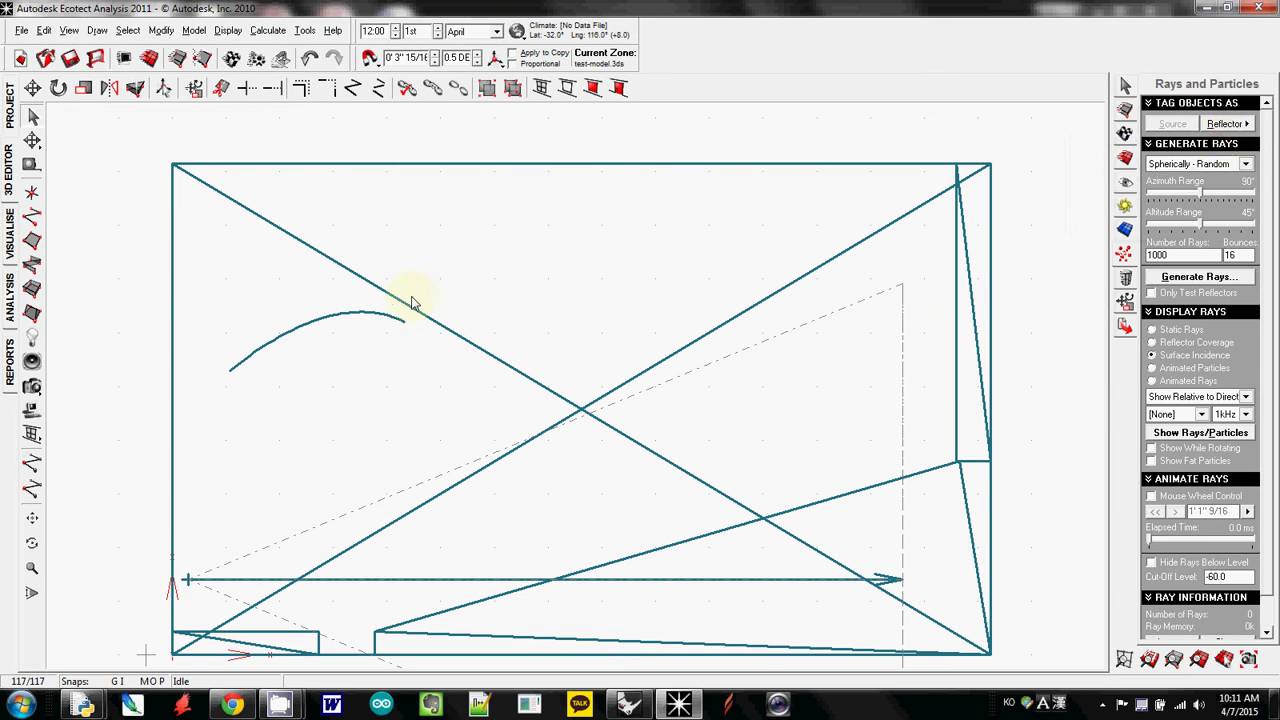
left_click(1040, 350)
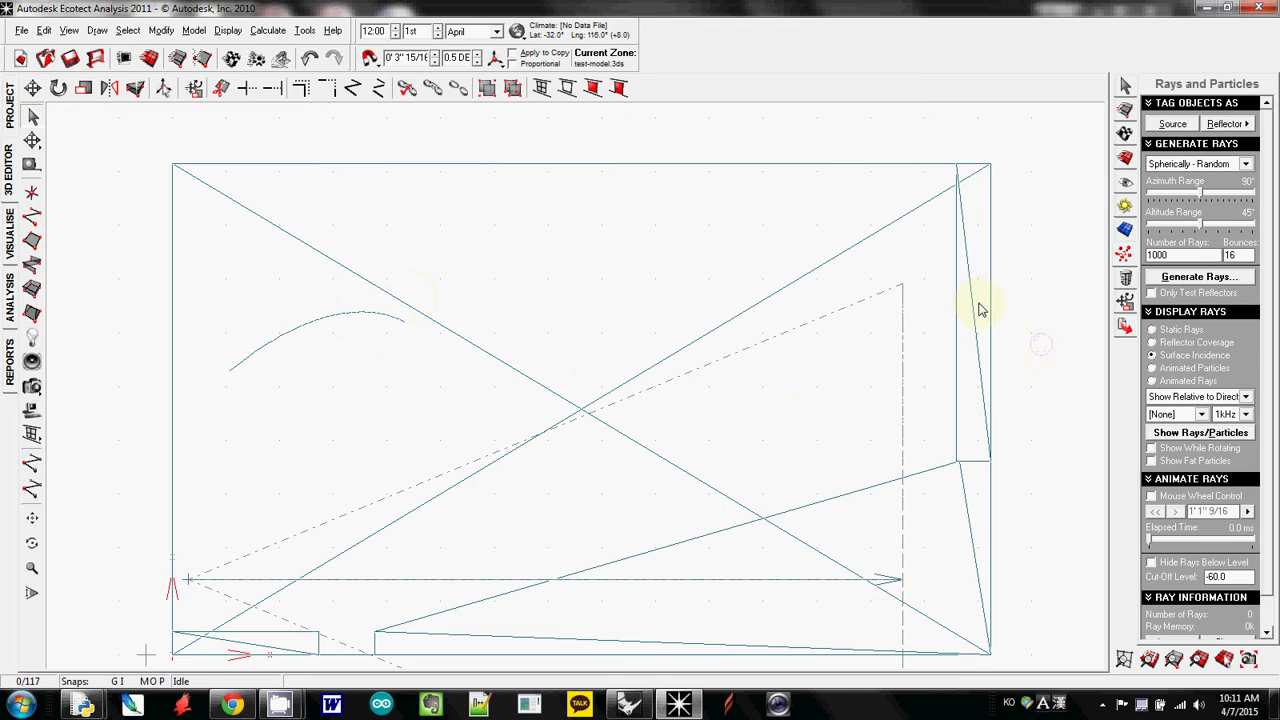
left_click_drag(944, 138, 1035, 485)
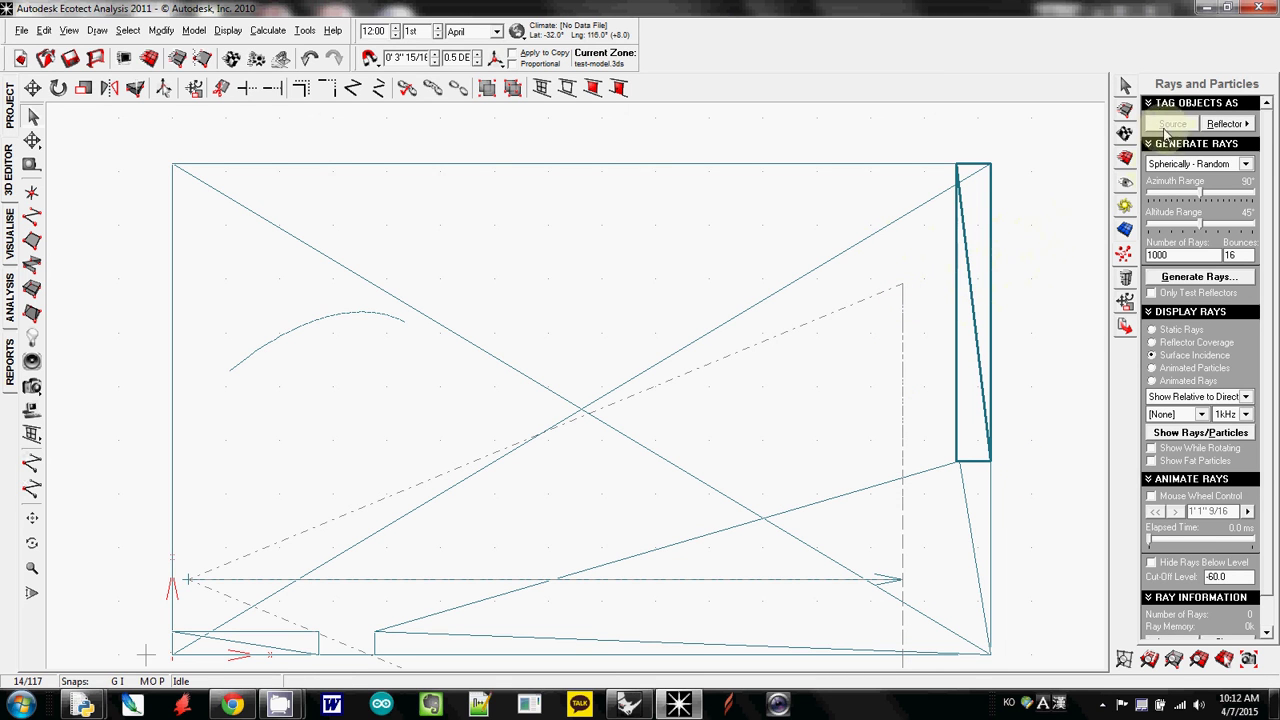
Set the right-hand wall's element type to PANEL and its material to Fabric
left_click(1125, 110)
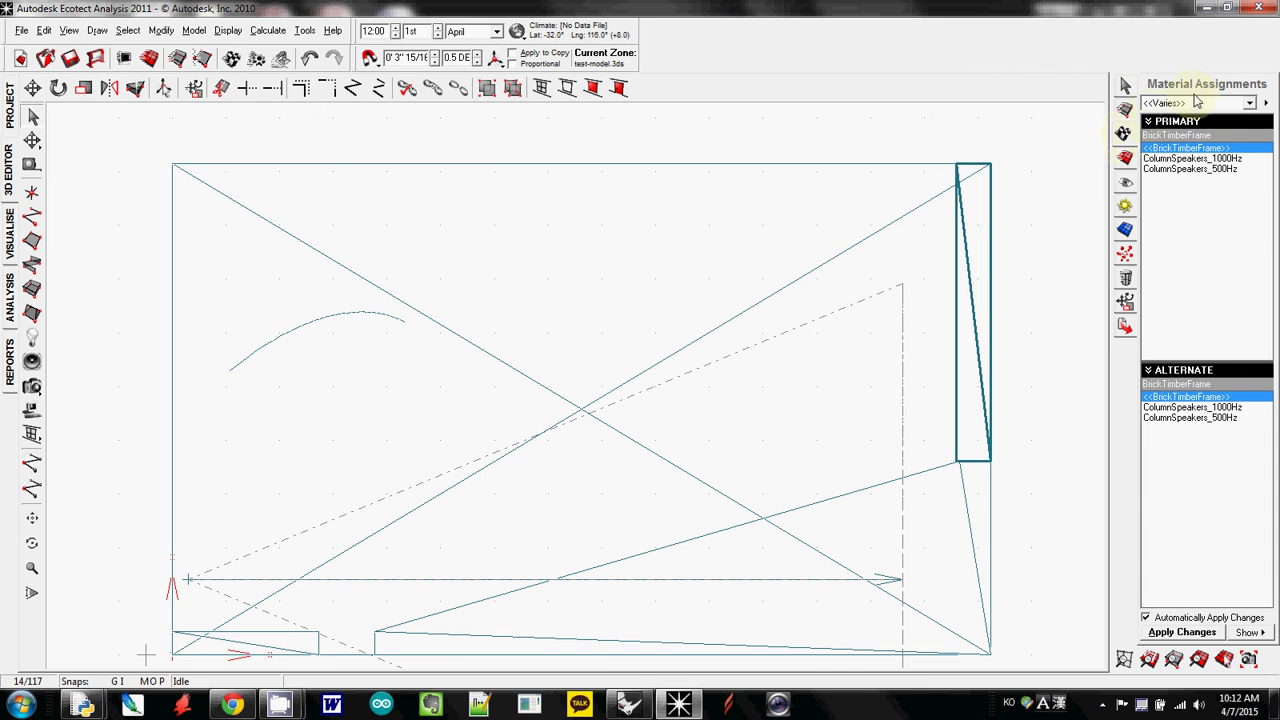
left_click(1249, 104)
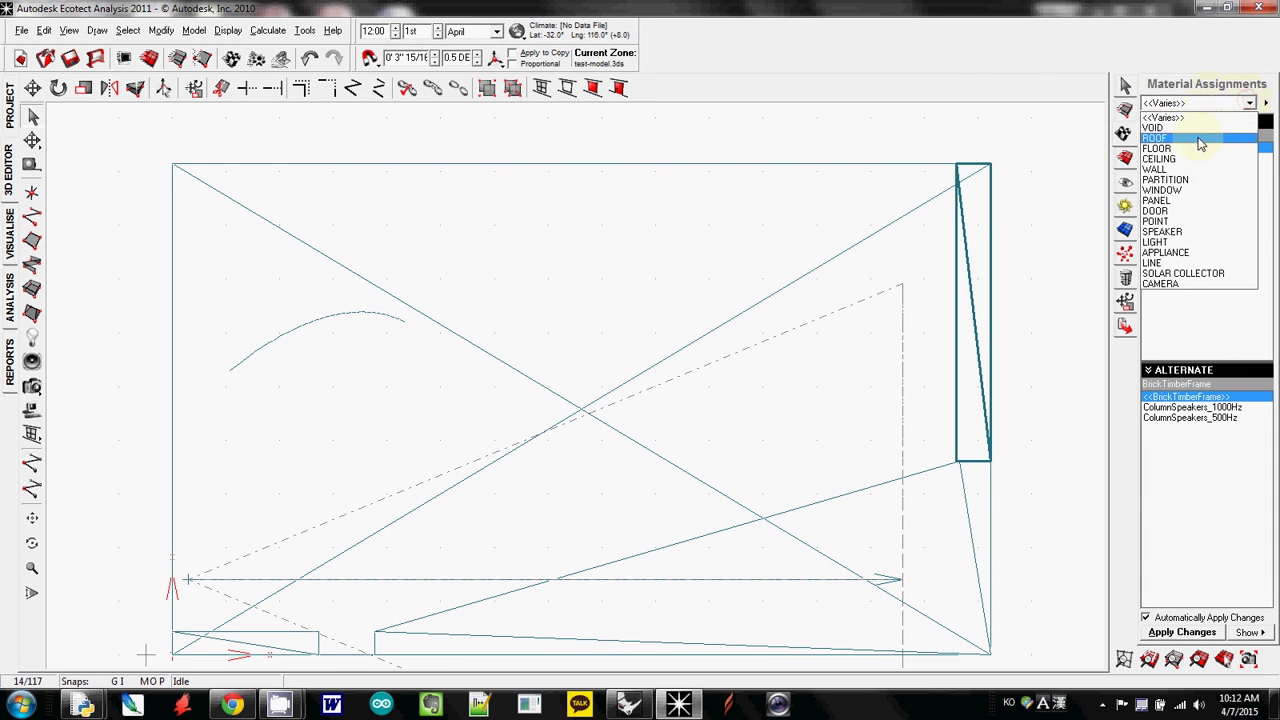
left_click(1185, 201)
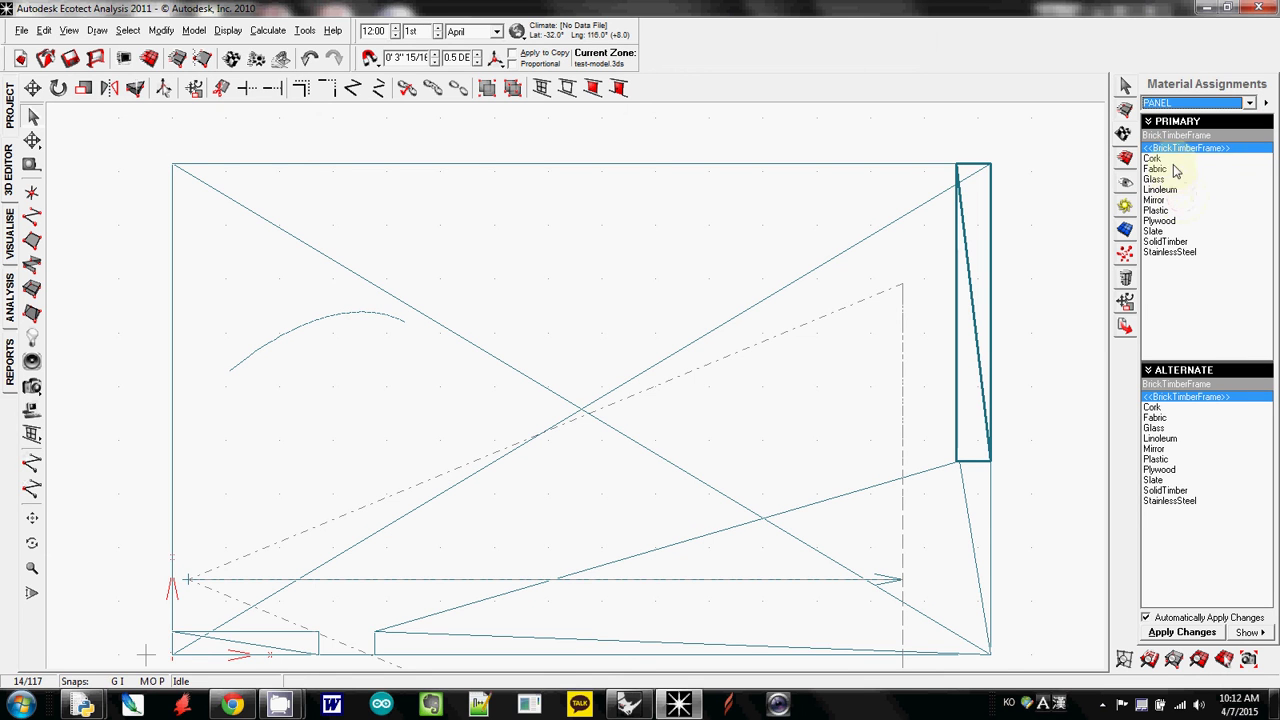
left_click(1175, 169)
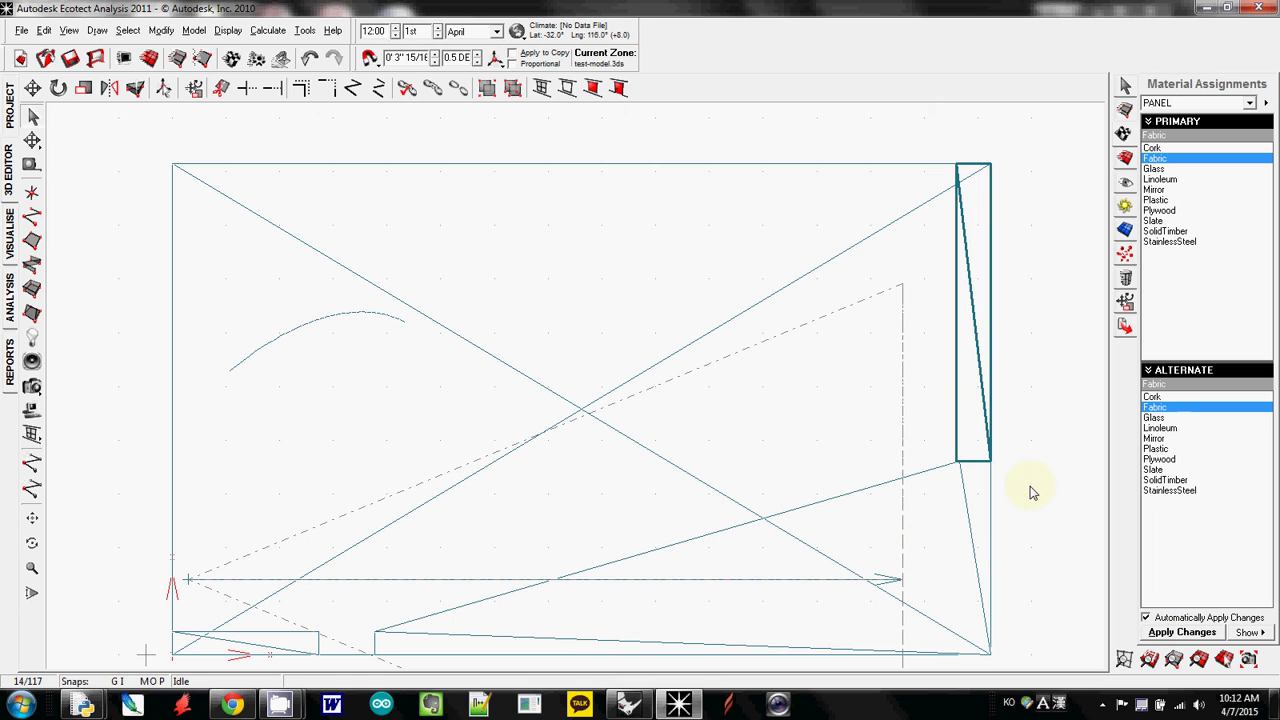
Generate 1000 rays from the speaker, display them as Animated Rays and play from 41.1 ms
left_click(1126, 255)
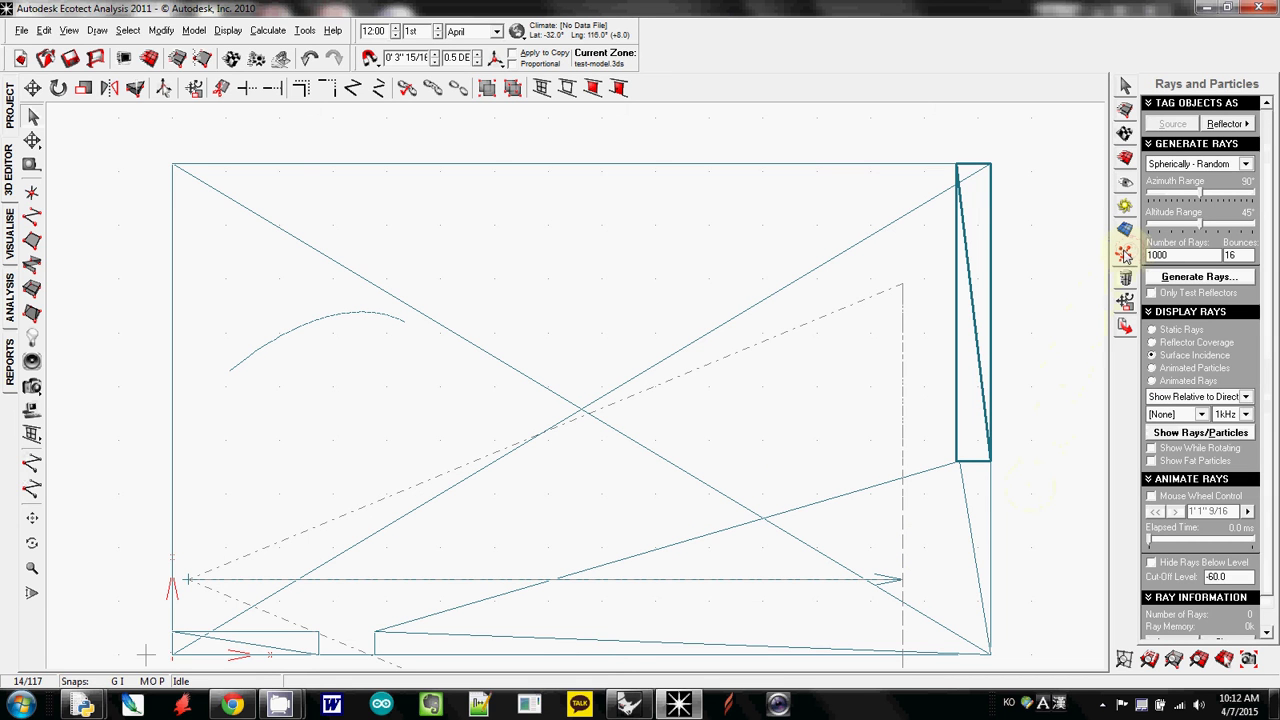
left_click(1164, 280)
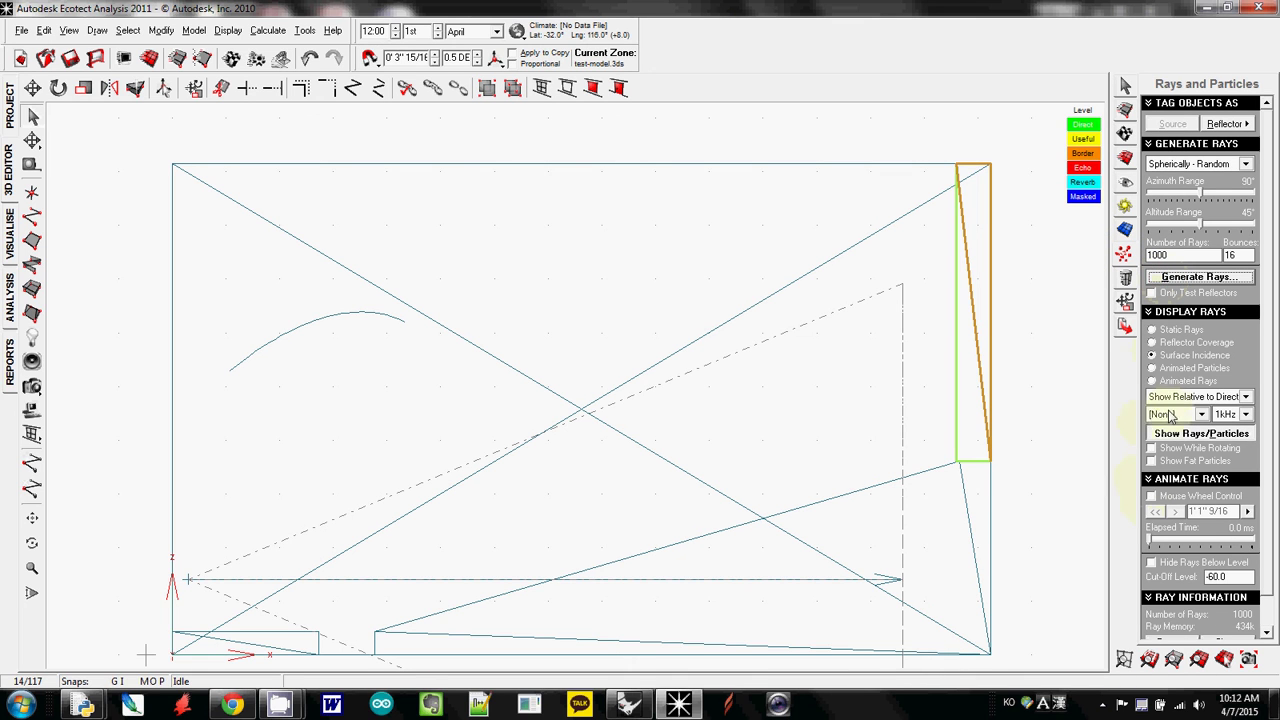
left_click(1183, 381)
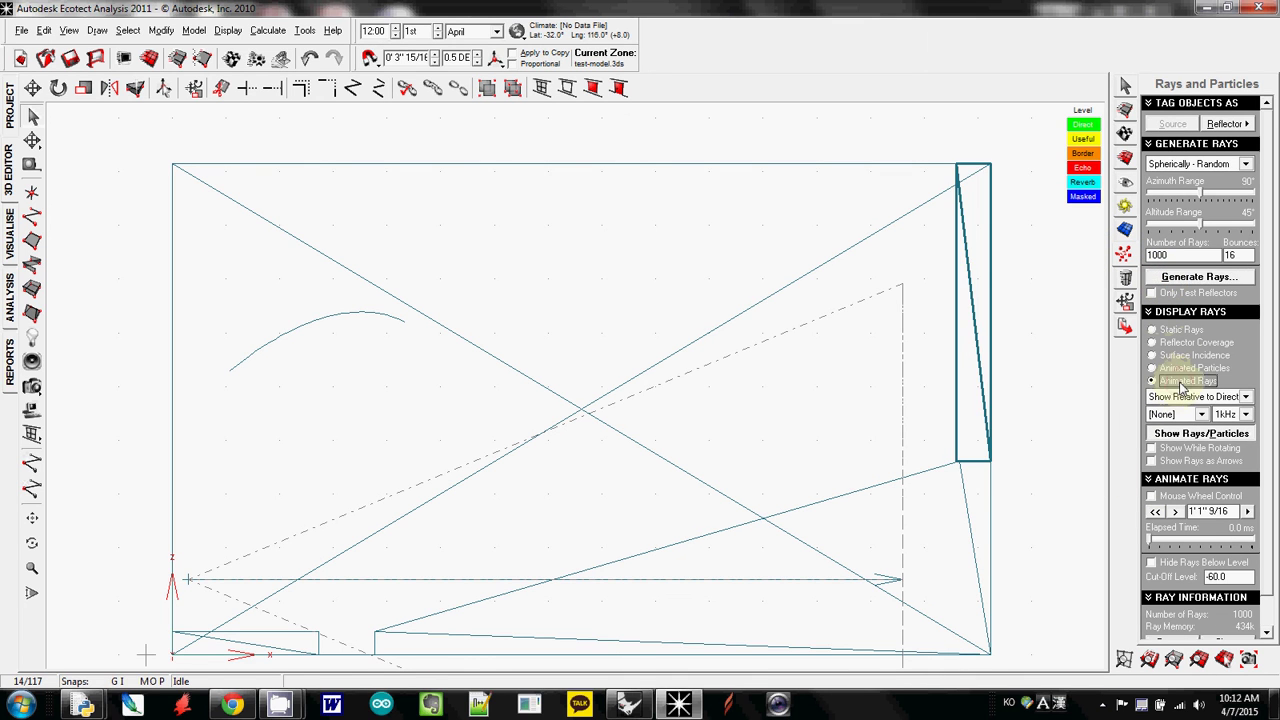
left_click(1158, 541)
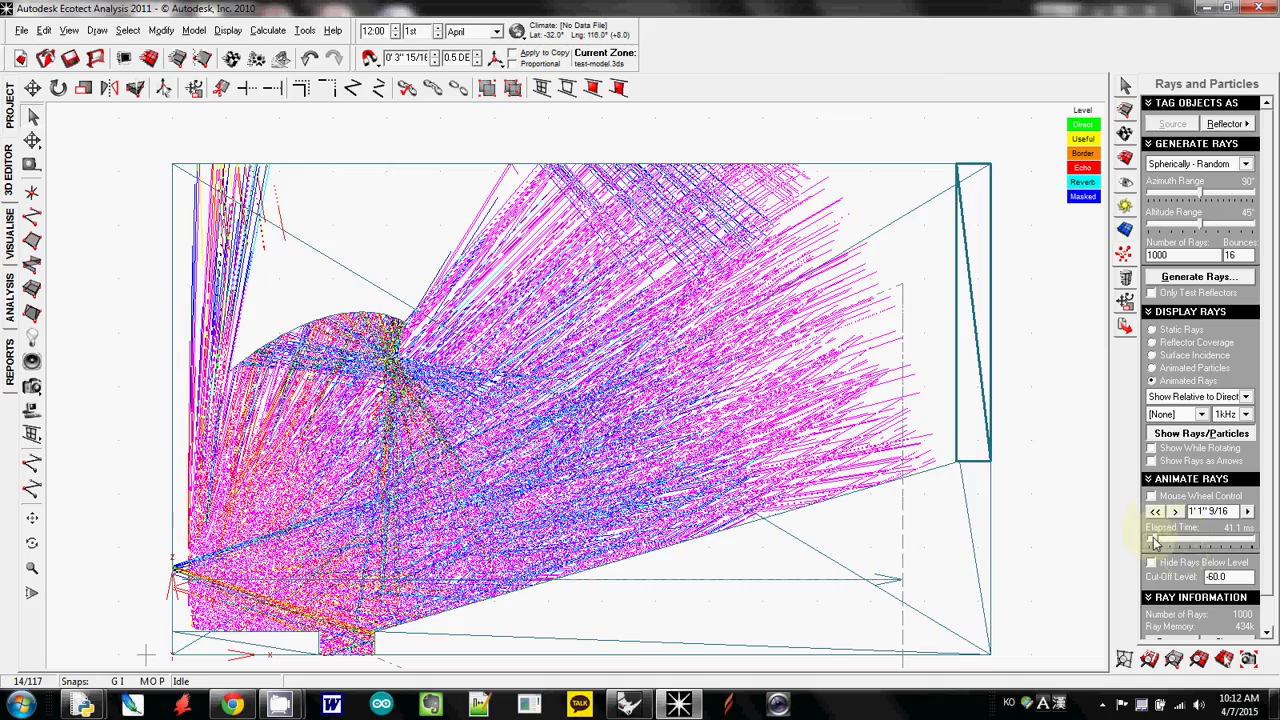
left_click(1175, 511)
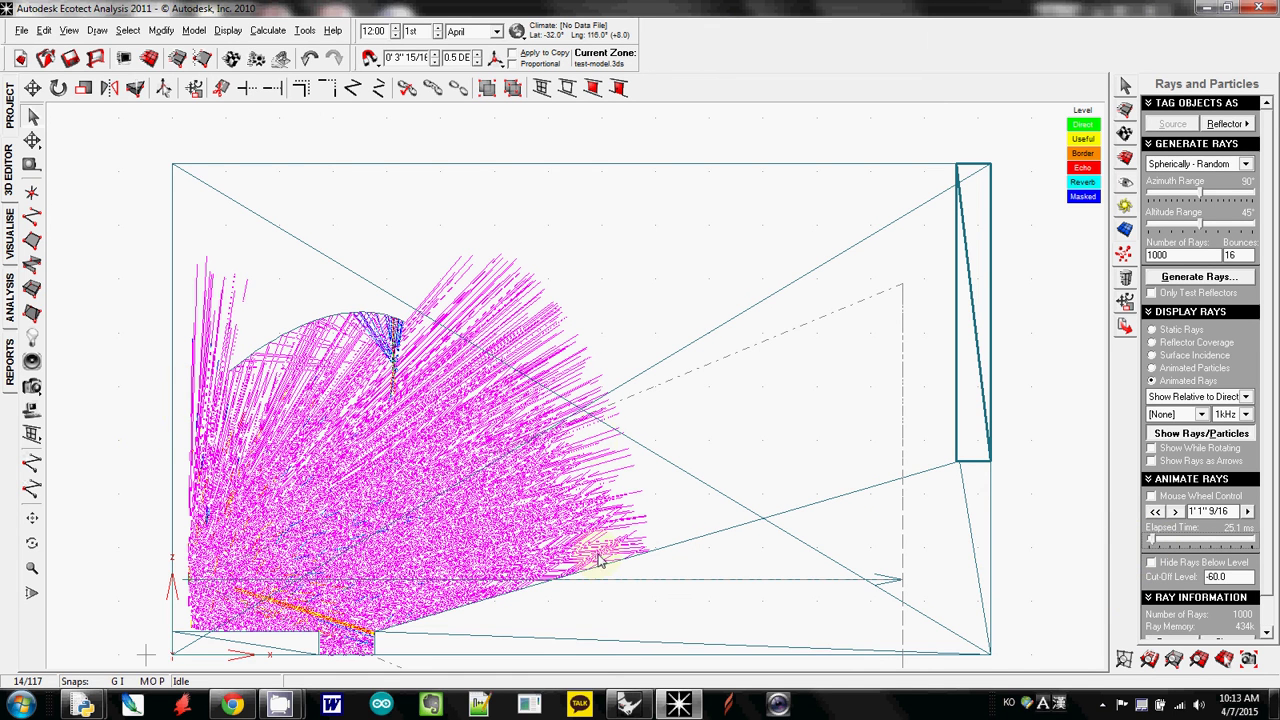
Run the ray animation forward to about 244.7 ms so reflections fill the room
left_click_drag(1151, 541, 1158, 541)
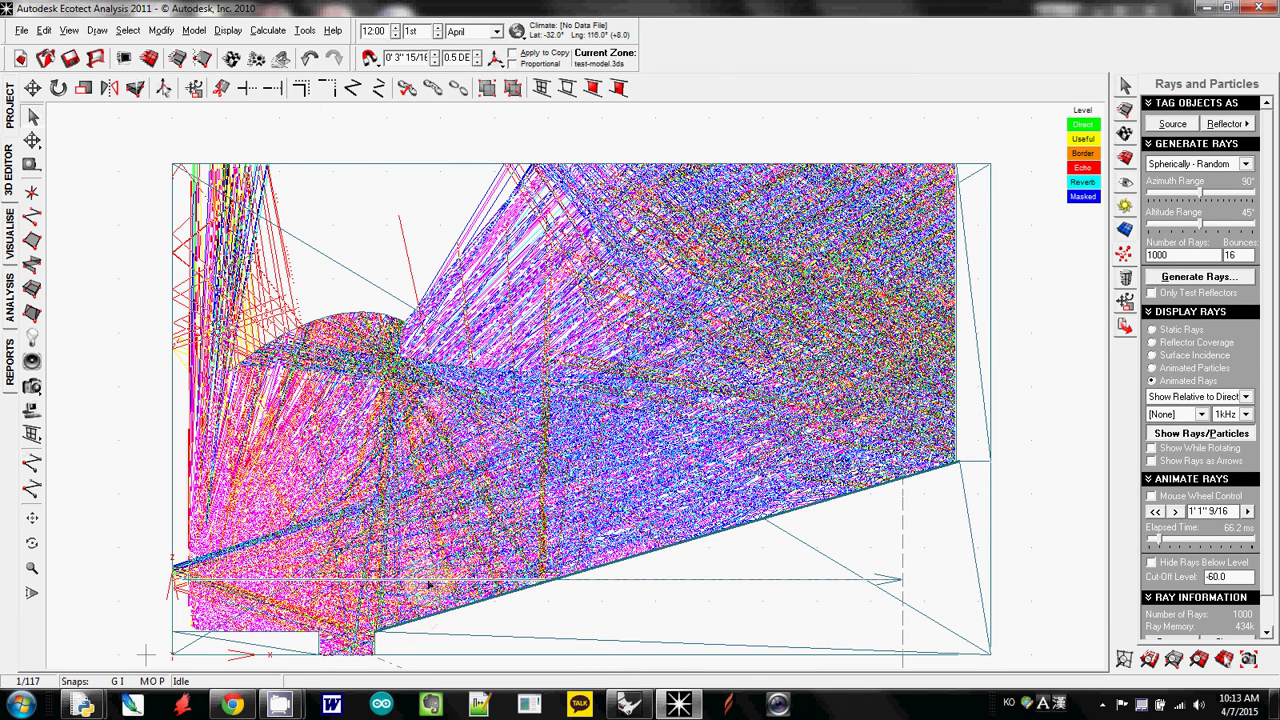
left_click(638, 578)
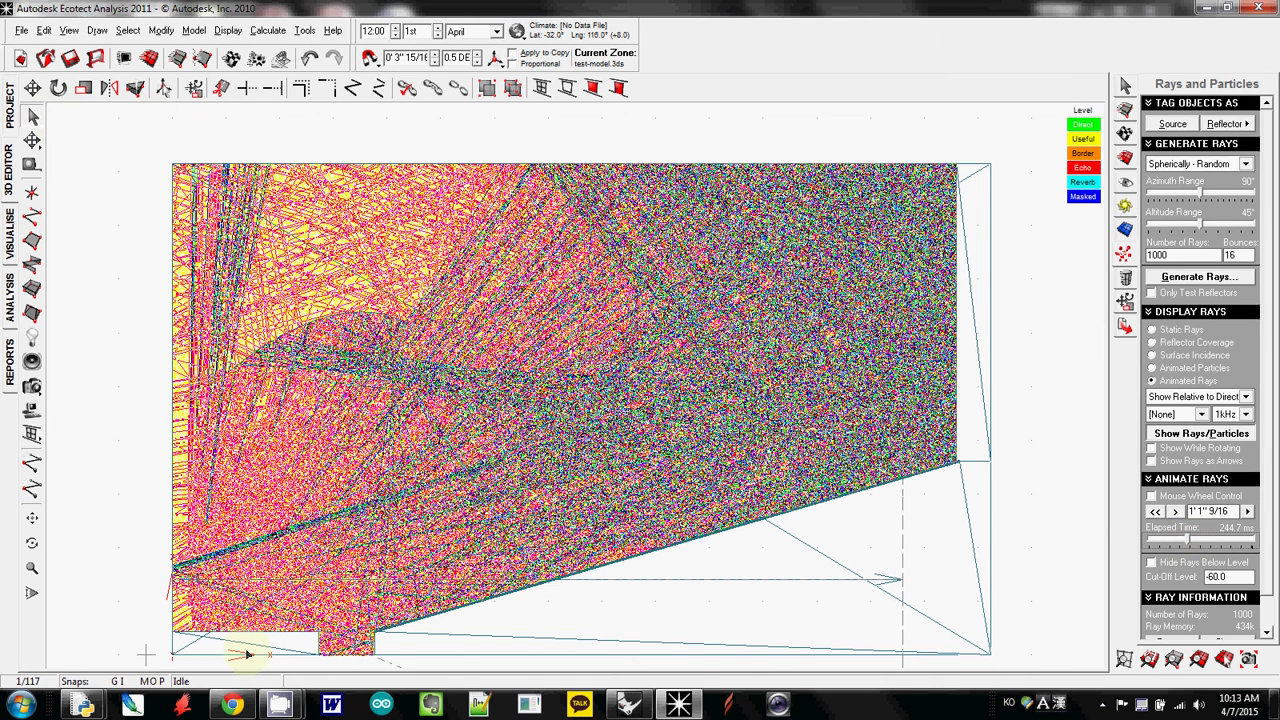
mouse_move(280, 703)
left_click(200, 625)
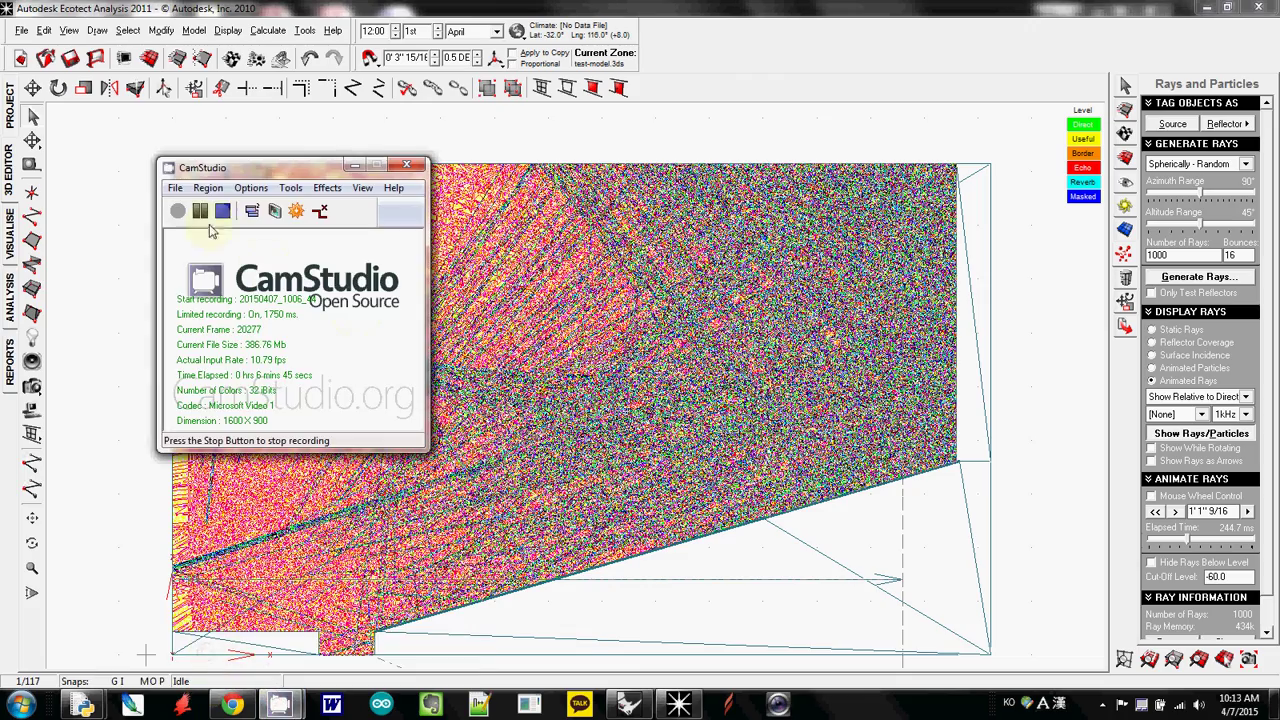